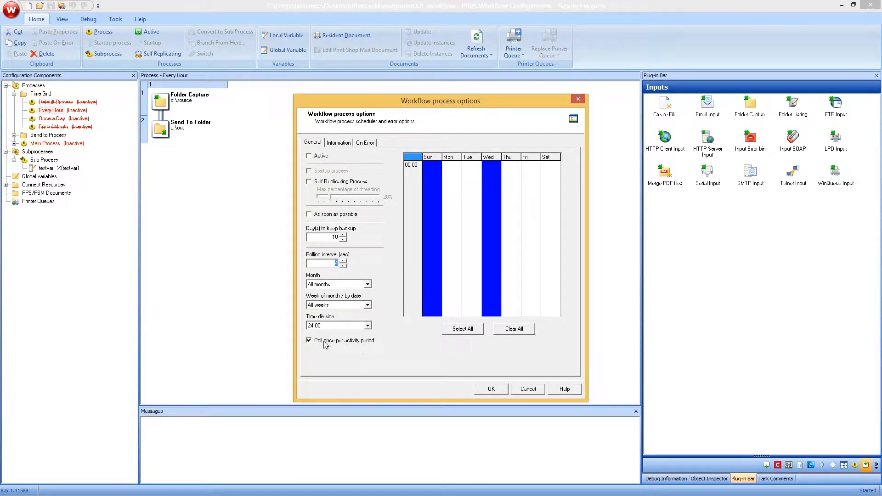
- Discard the open process options and review the time grid of the Every Hour process
left_click(325, 343)
left_click(538, 392)
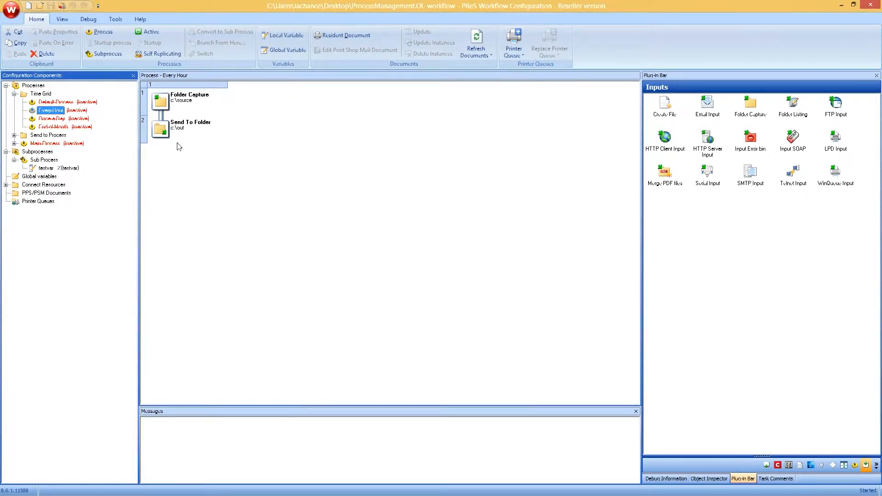
double_click(51, 111)
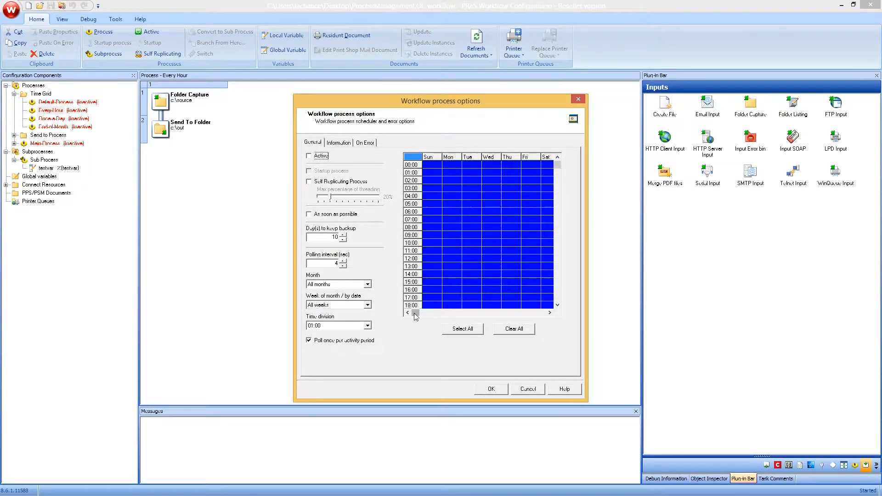
left_click(557, 299)
left_click(529, 390)
- Try scheduling the Once a Day process with a 00:30 time division and only the 00:30 row selected for all days, without saving
double_click(58, 119)
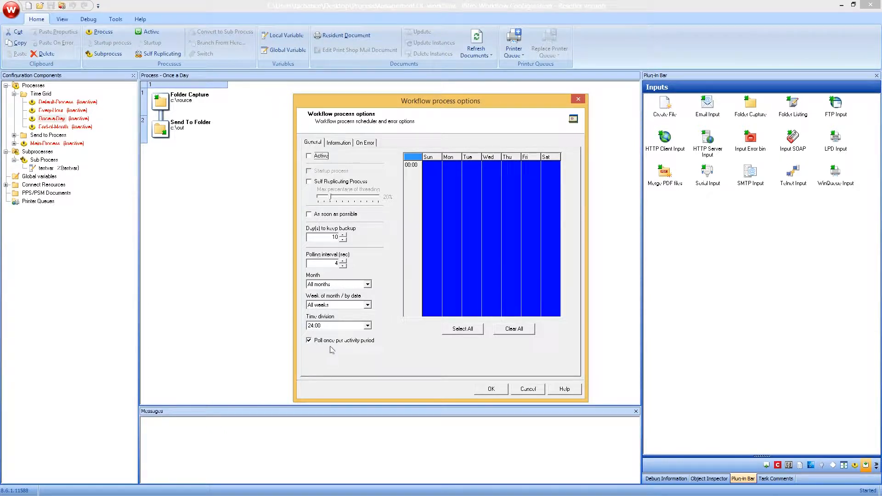
left_click(367, 325)
scroll(369, 347, "up", 3)
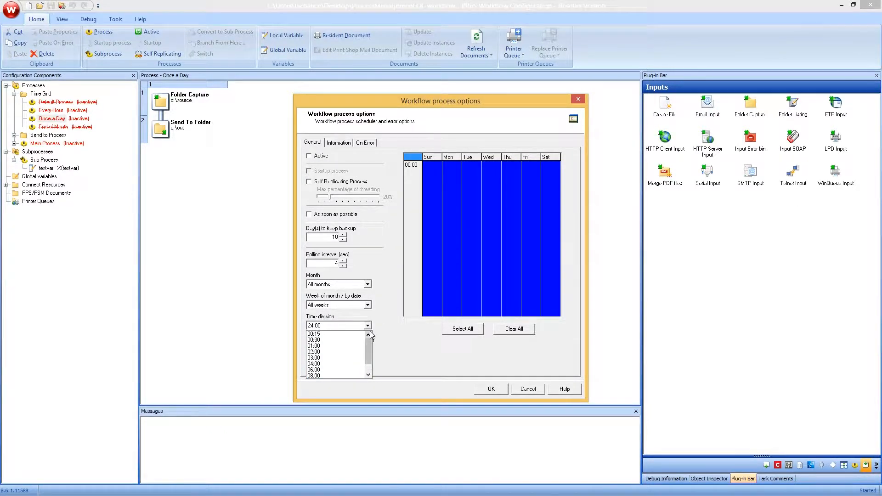
left_click(316, 339)
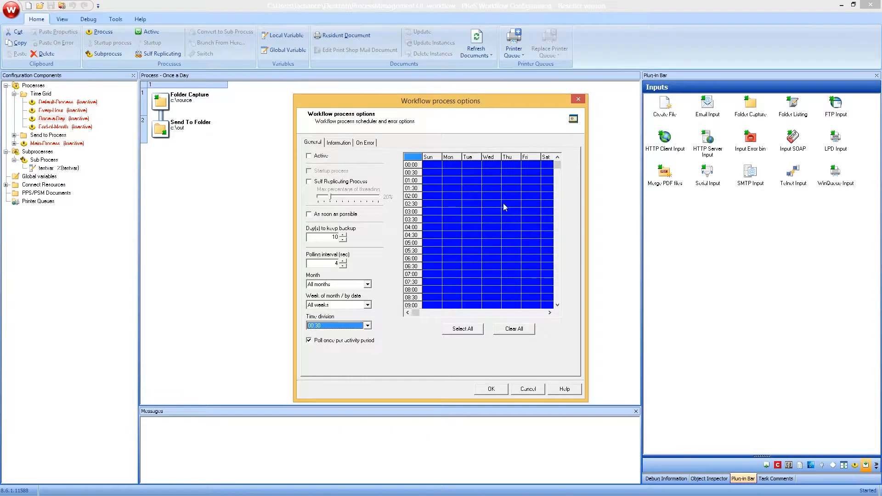
left_click(508, 328)
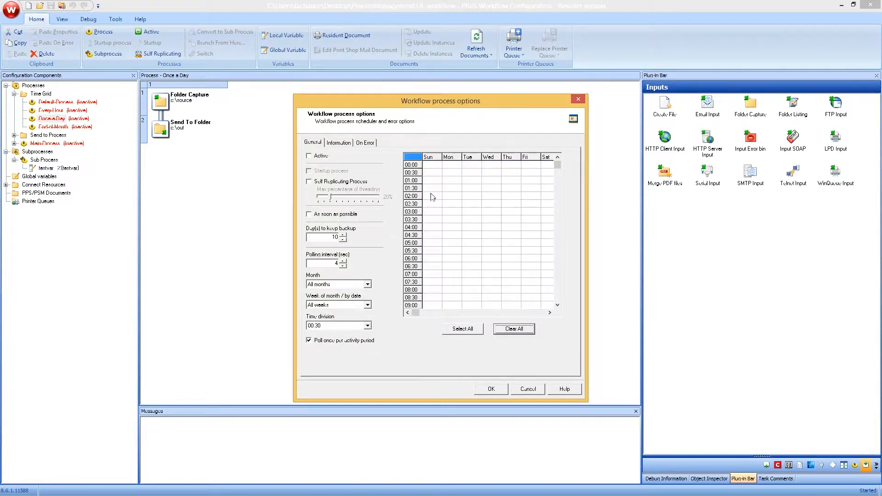
left_click(416, 174)
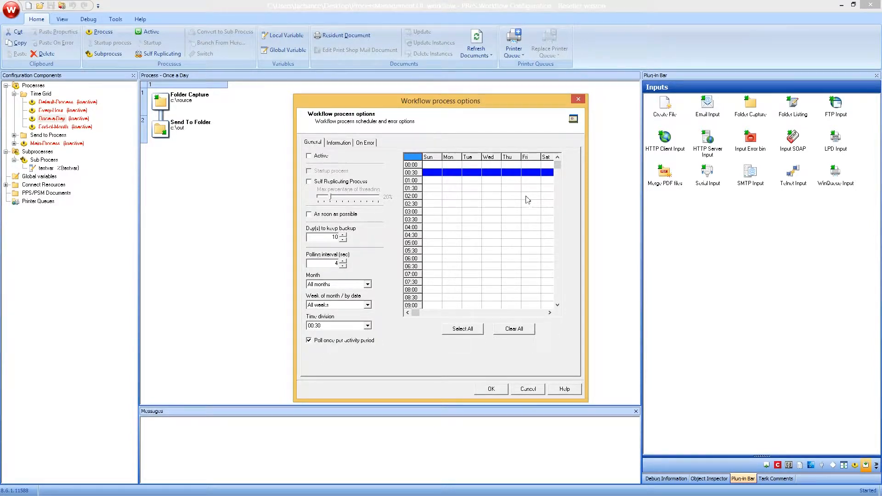
left_click(527, 389)
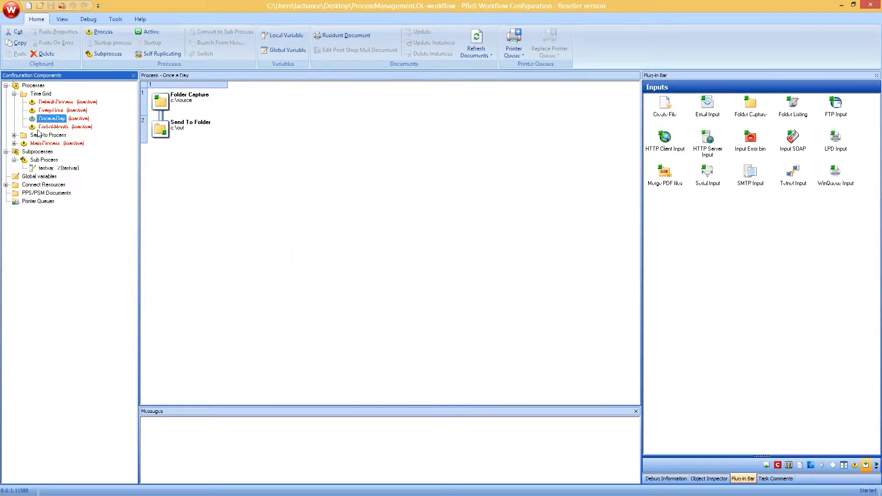
- Examine the End of Month process's scheduling options: the Month choices, the Date setting and the day columns through to last
left_click(44, 129)
double_click(44, 130)
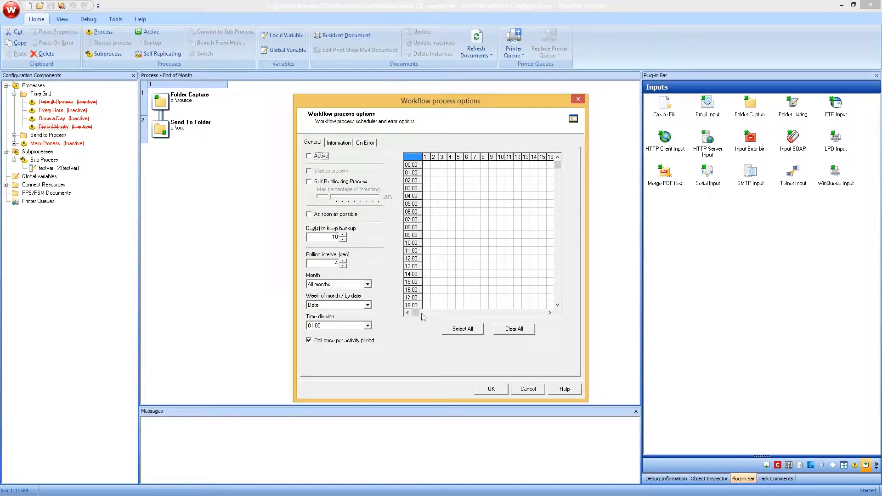
left_click_drag(413, 313, 549, 310)
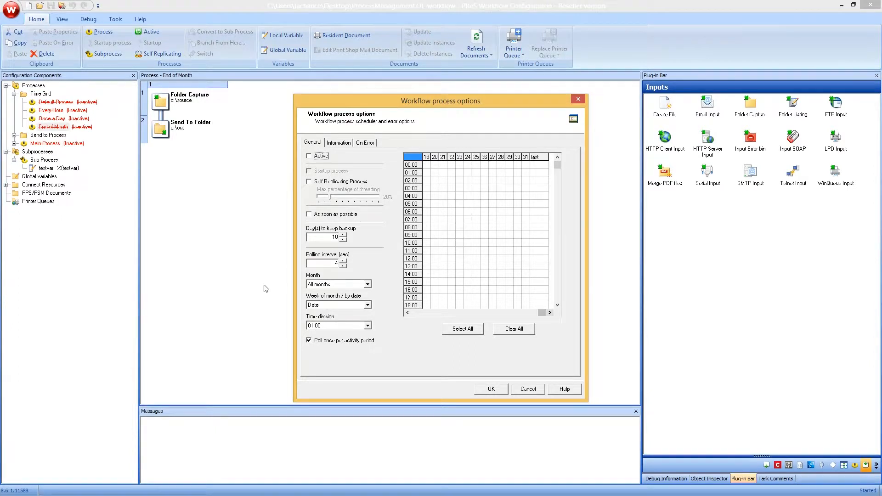
left_click(340, 285)
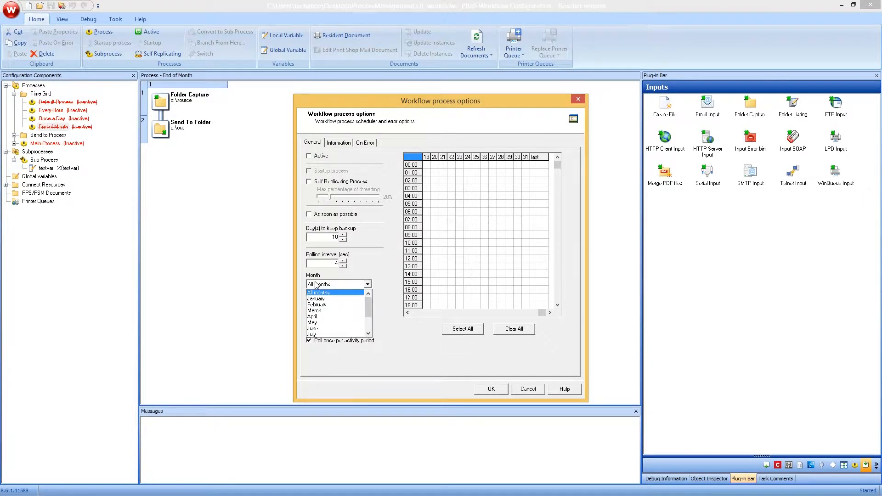
left_click(317, 293)
left_click(318, 305)
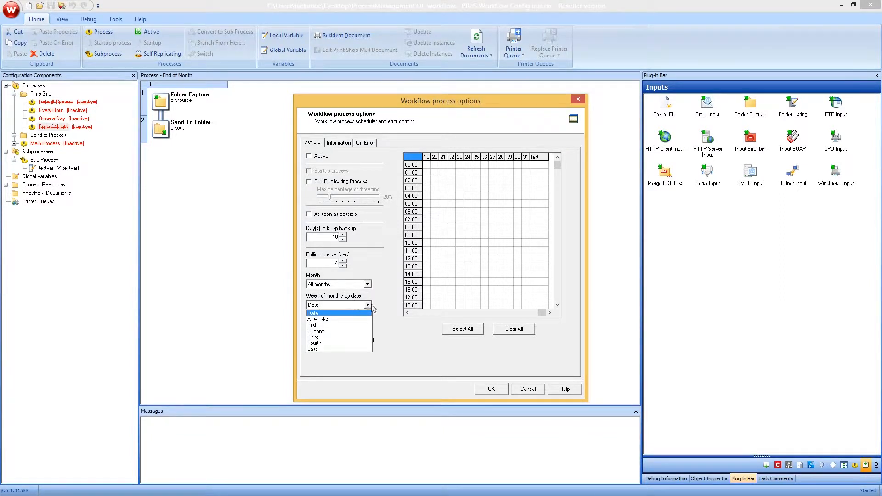
left_click(320, 314)
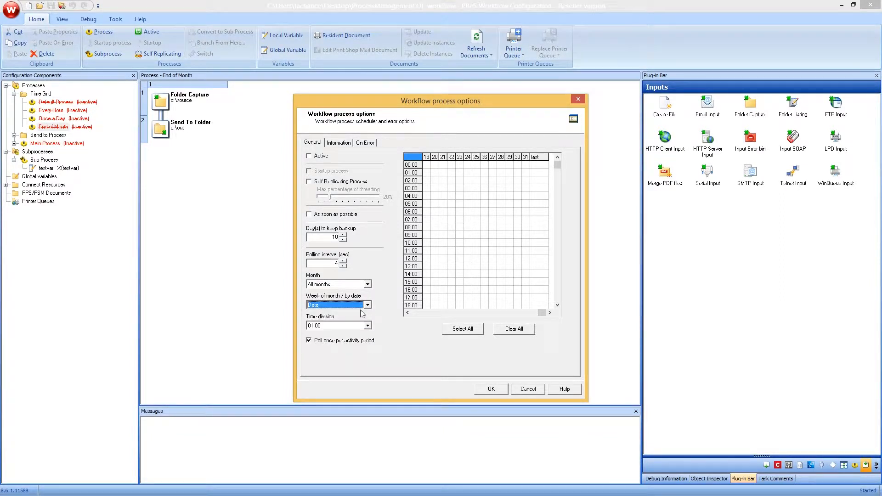
left_click(423, 313)
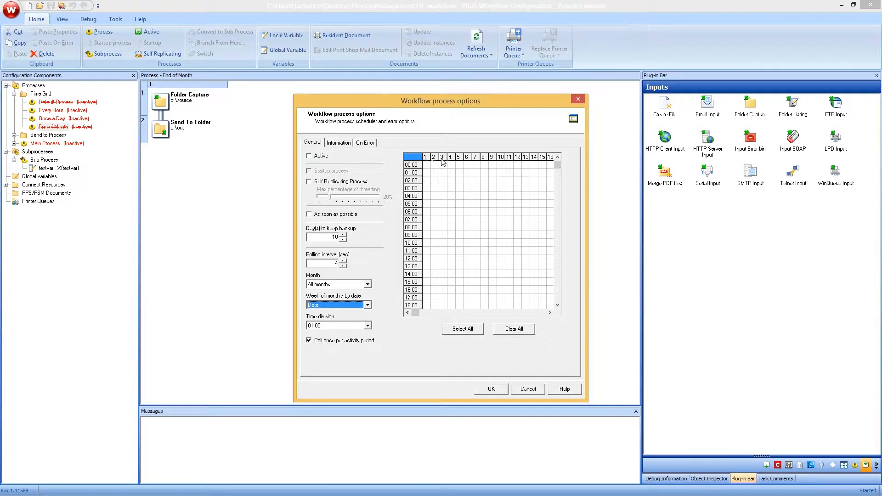
left_click(540, 315)
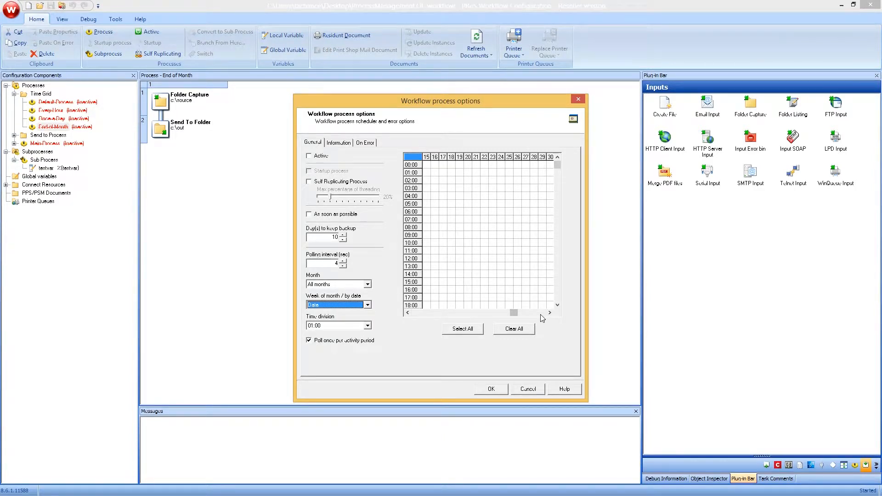
left_click(540, 314)
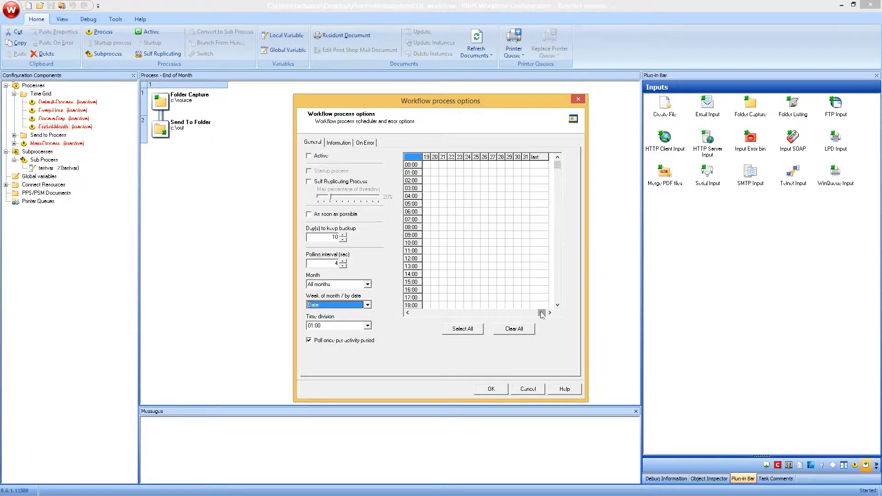
- Try scheduling the End of Month process on the last day, first for all hours and then at 20:00 only, without saving
left_click(539, 159)
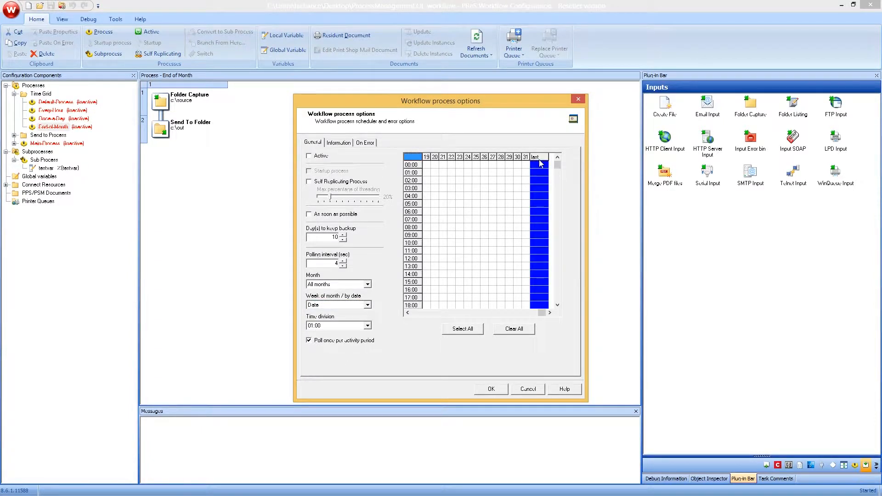
left_click(530, 329)
left_click(559, 198)
left_click(560, 199)
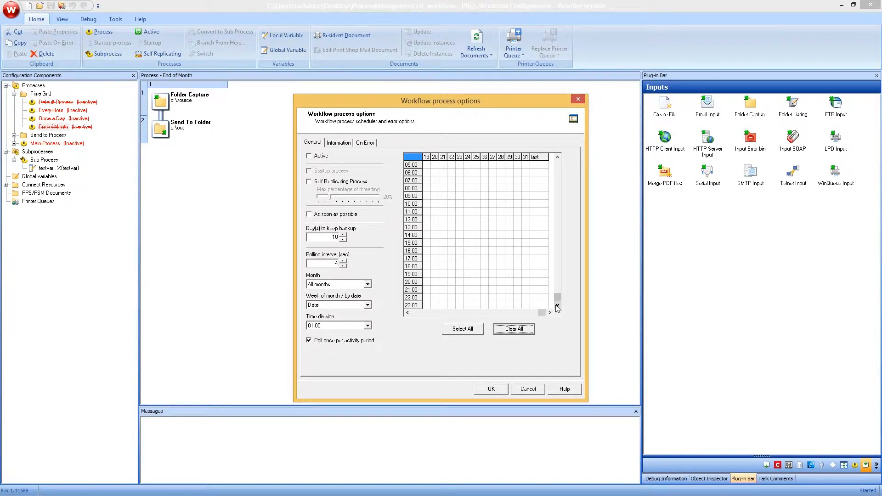
left_click(545, 284)
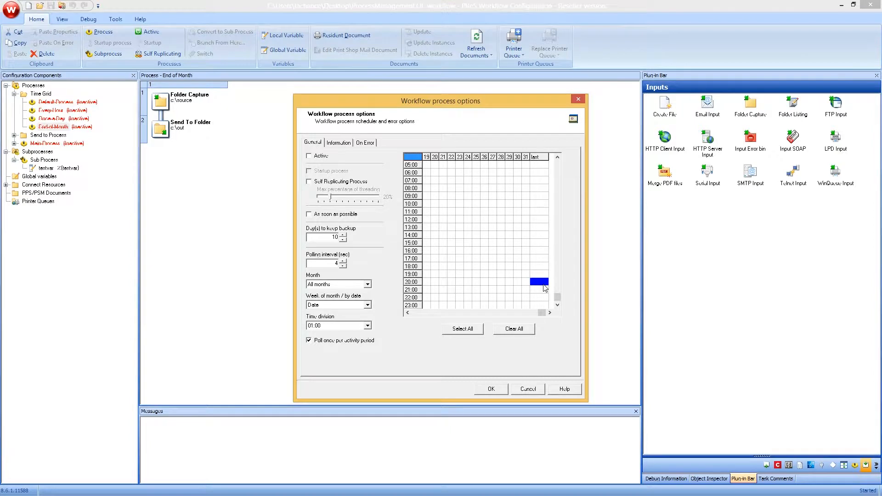
left_click(539, 274)
left_click(527, 389)
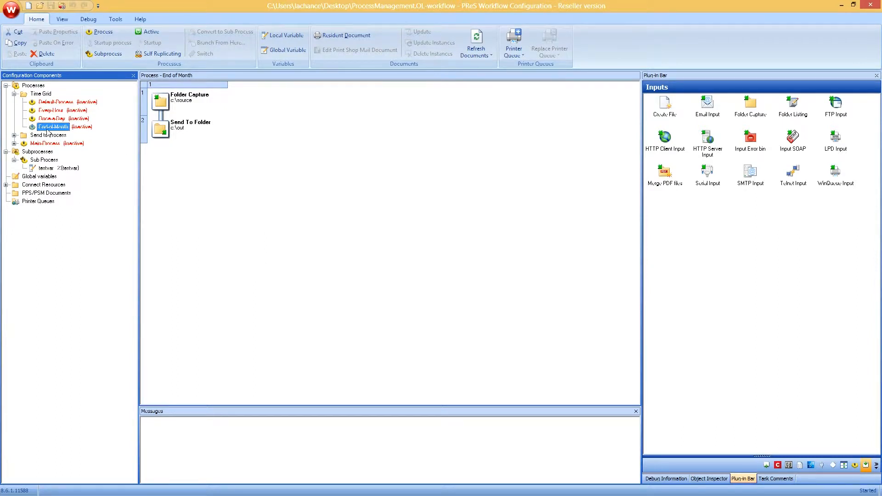
- Expand the Send to Process group and examine the tasks of Send Process and Receive Process
left_click(14, 135)
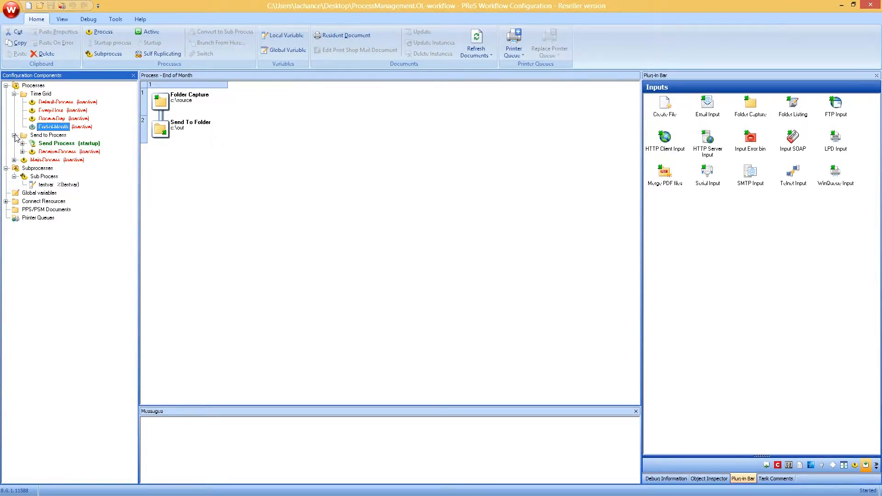
left_click(43, 144)
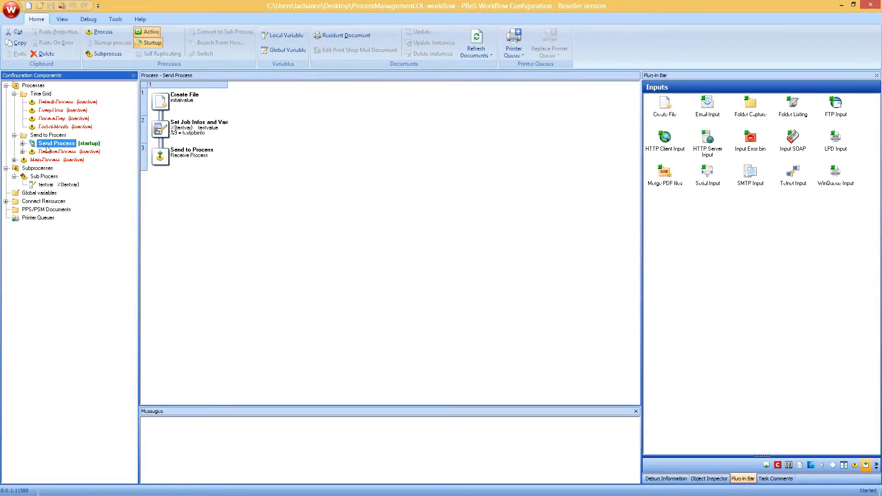
left_click(296, 194)
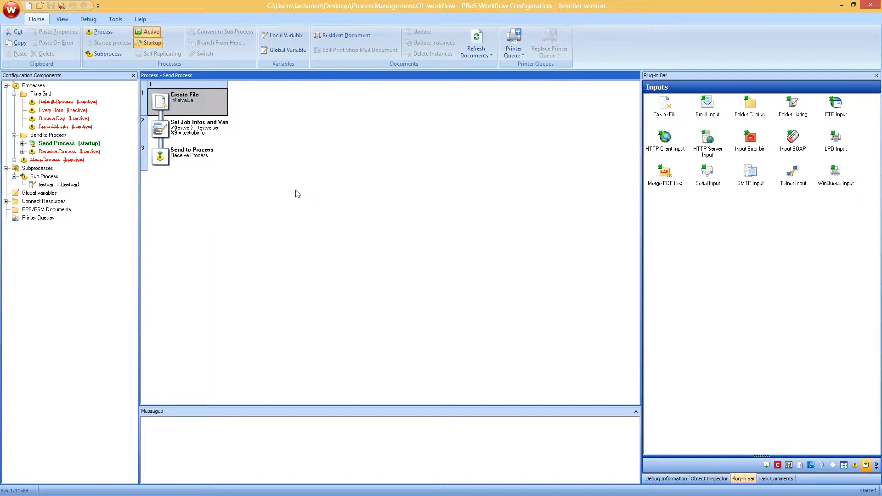
left_click(176, 124)
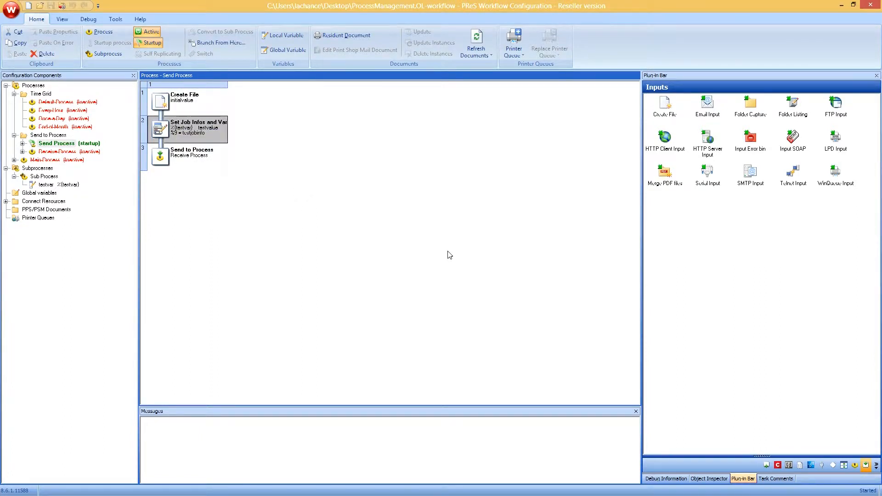
left_click(180, 155)
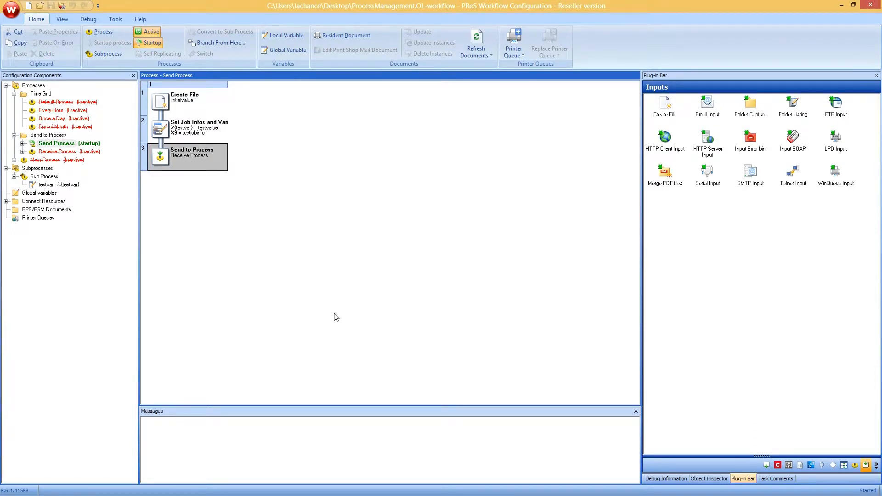
left_click(44, 144)
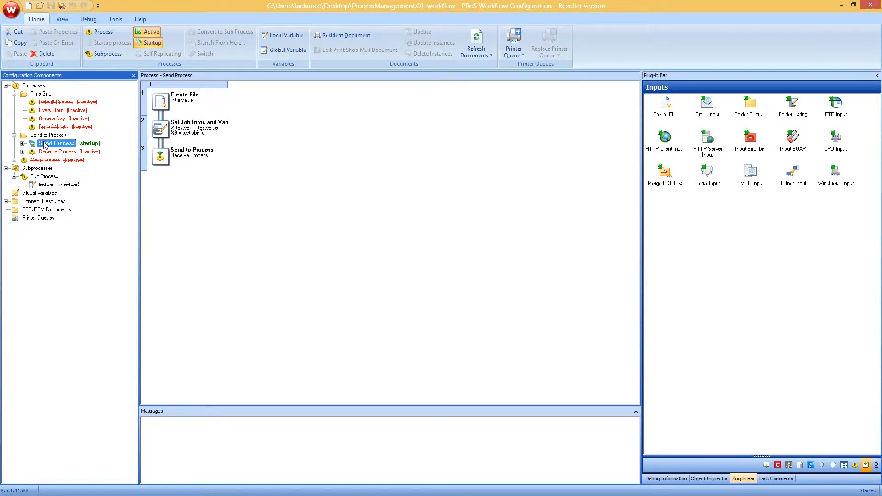
left_click(44, 144)
left_click(57, 152)
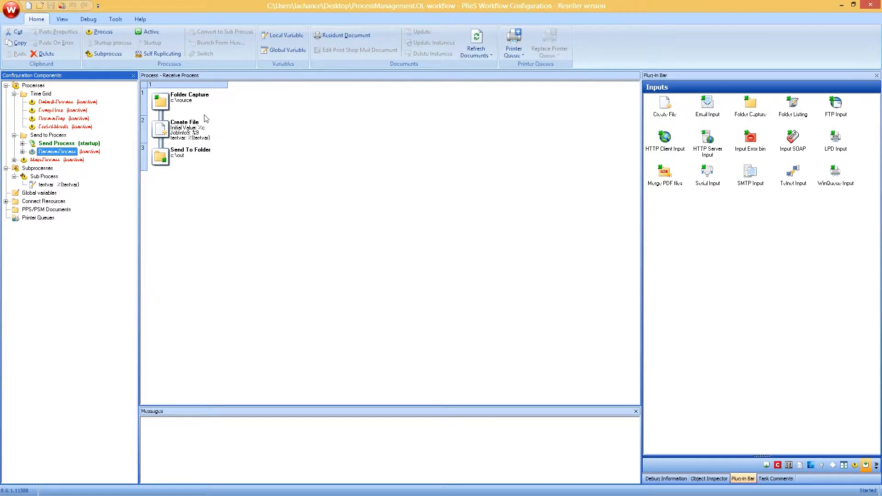
left_click(190, 129)
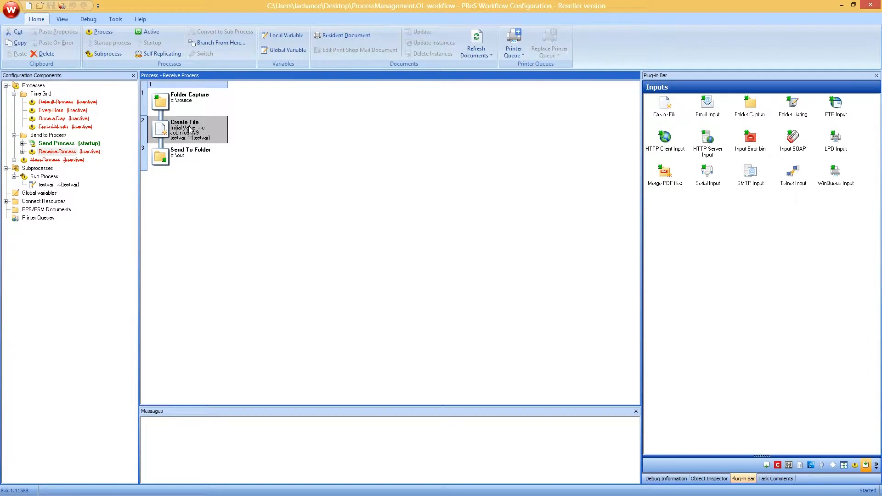
- Review the Startup process option in the Send Process properties and close them without keeping changes
left_click(54, 144)
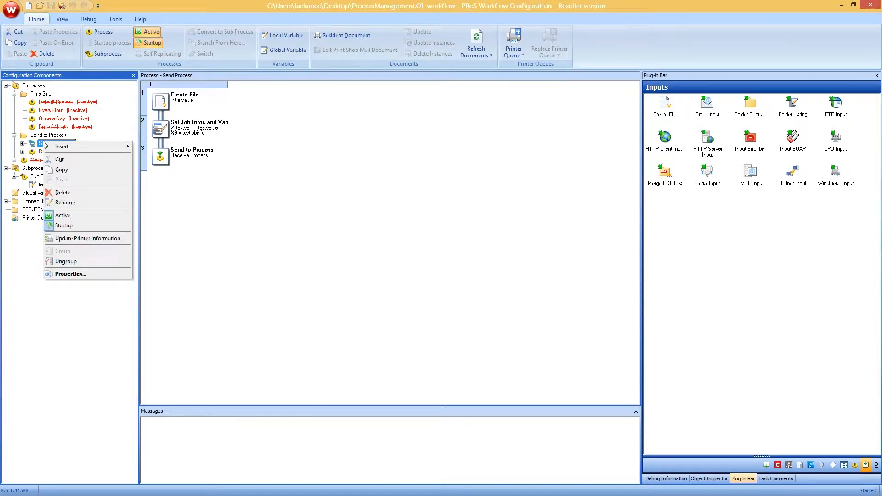
left_click(258, 171)
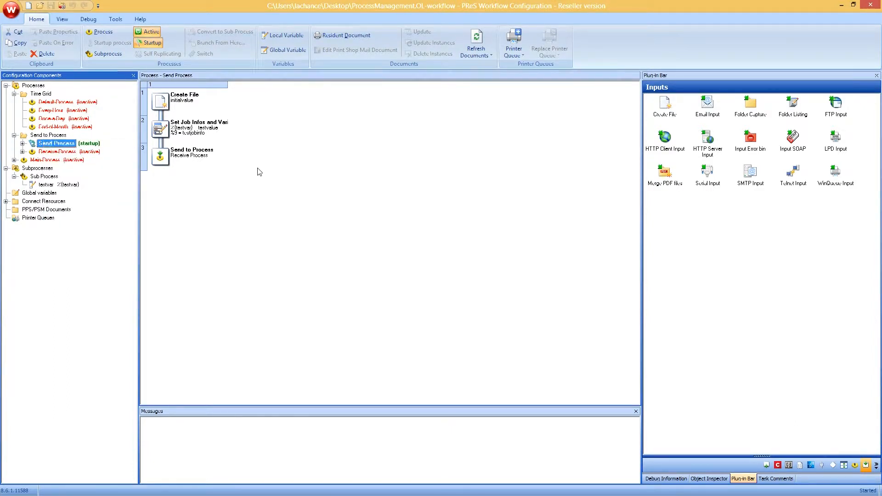
left_click(58, 145)
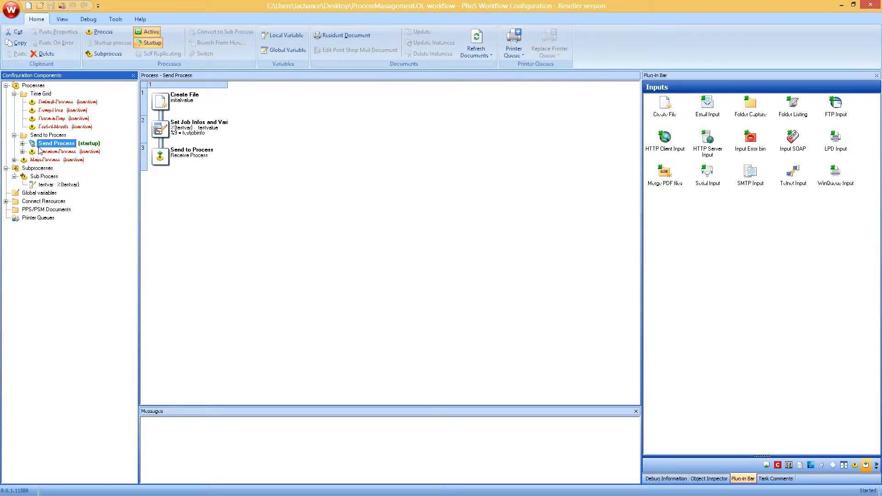
double_click(40, 145)
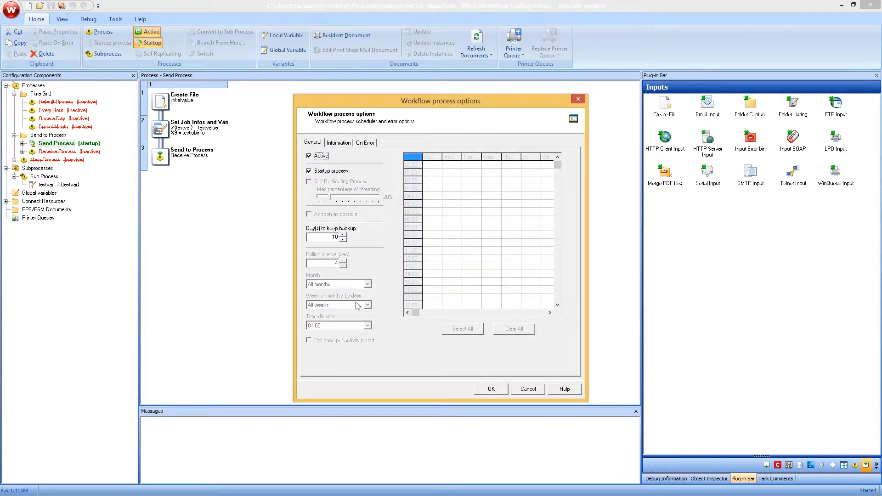
left_click(329, 171)
left_click(330, 172)
left_click(523, 390)
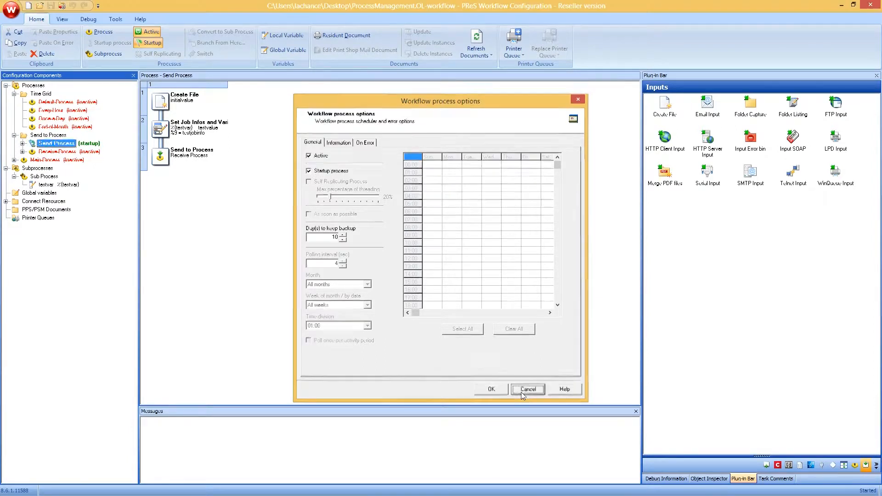
- Send the workflow configuration to the service, agreeing to overwrite the existing one
left_click(65, 6)
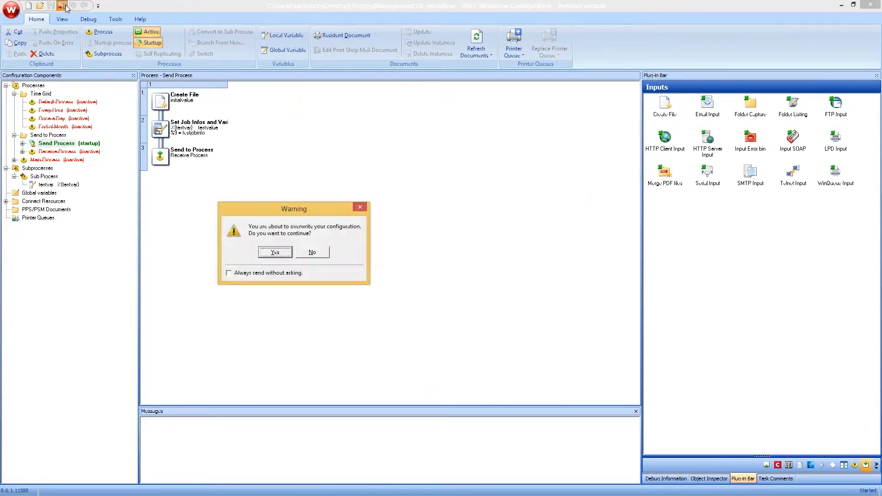
left_click(267, 255)
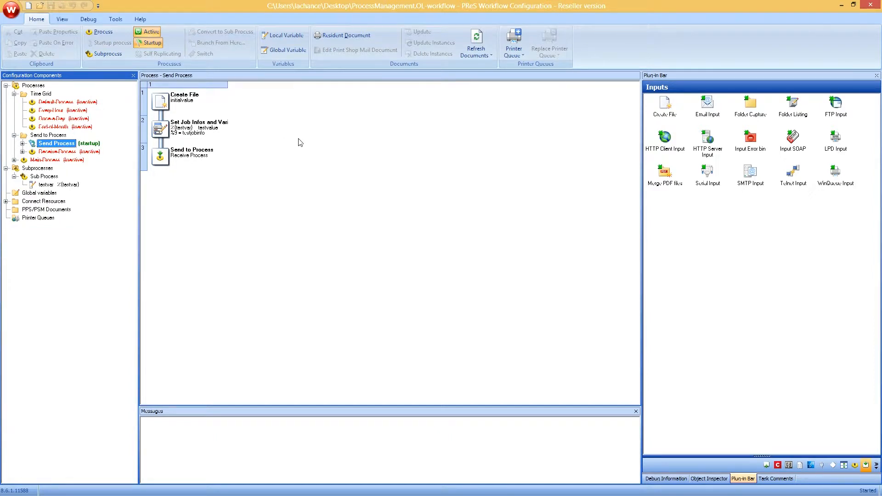
- Expand Send Process and Receive Process, and review Send Process's Set Job Infos and Variables properties without changing them
left_click(22, 151)
left_click(22, 144)
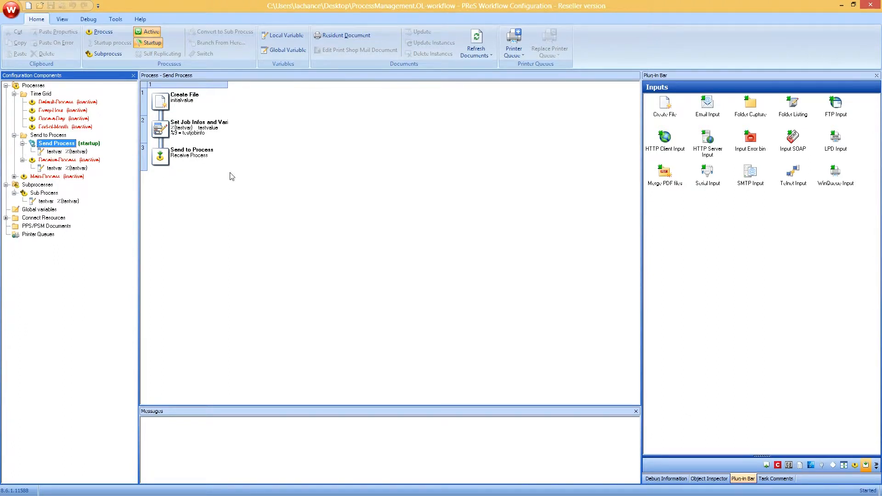
double_click(210, 134)
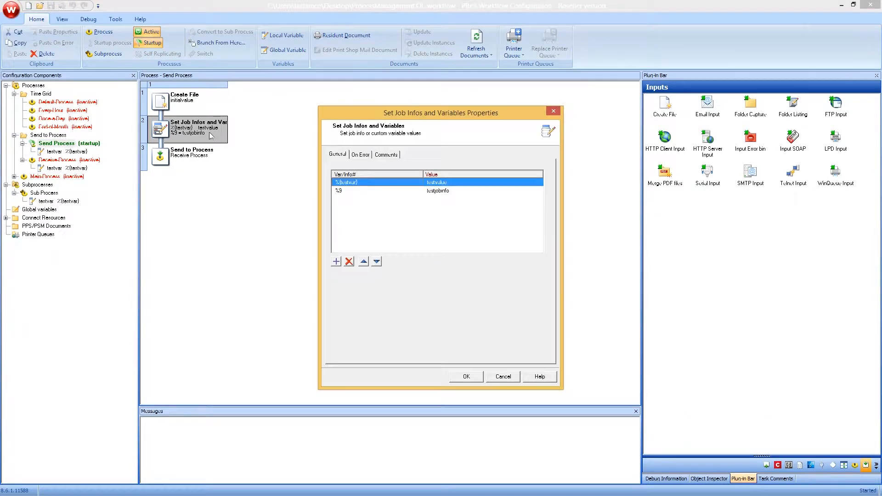
left_click(502, 376)
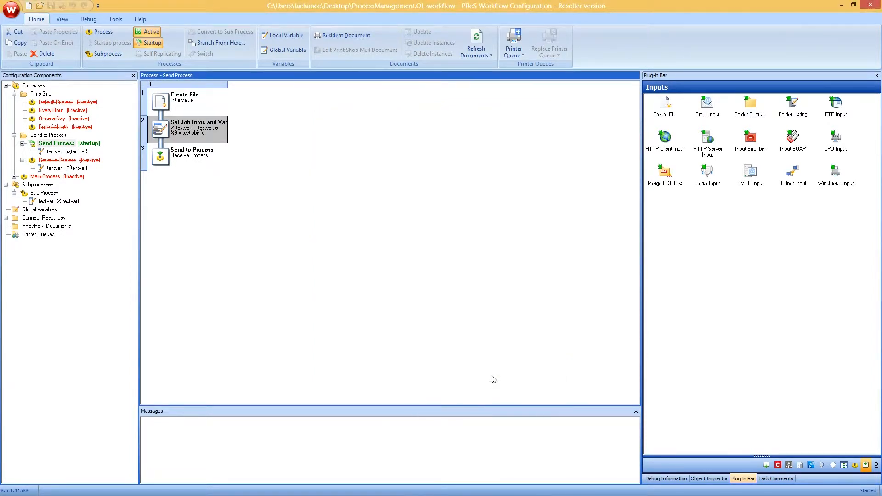
- Compare the local variable testvar under Send Process with the one under Receive Process
left_click(53, 168)
left_click(53, 151)
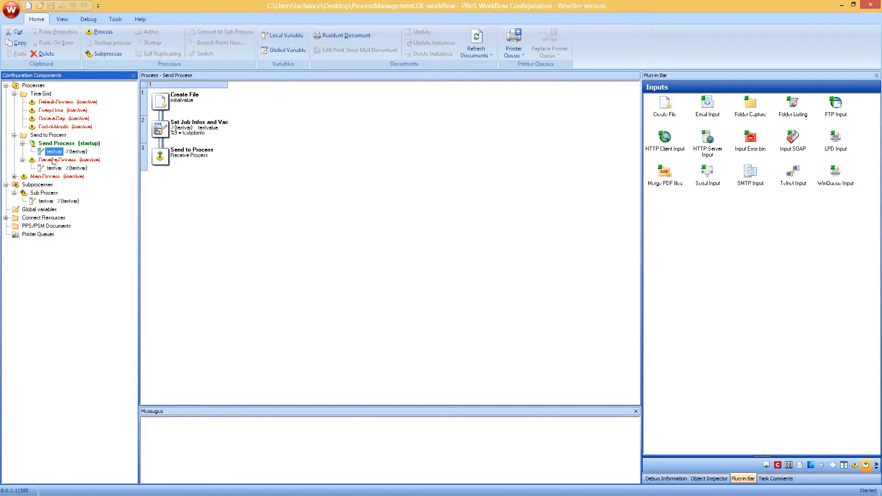
left_click(53, 168)
left_click(56, 153)
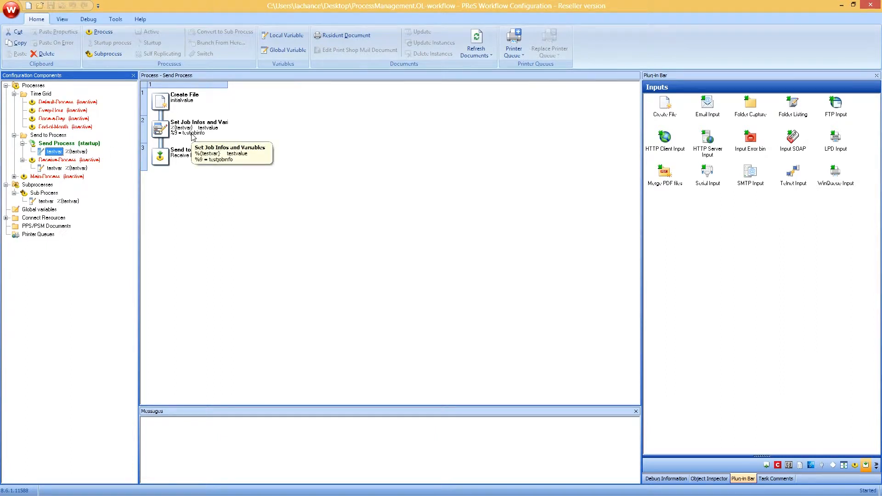
- Review the text in Receive Process's Create File properties without changing it, and select its Send To Folder task
left_click(54, 160)
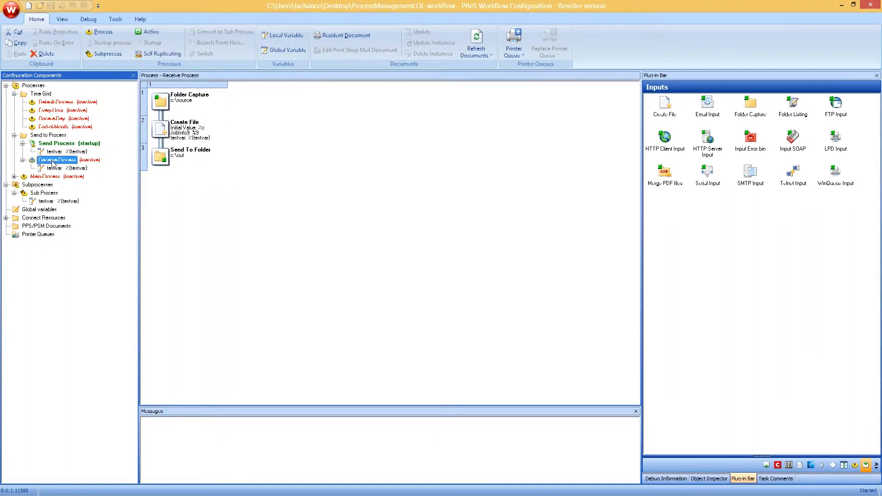
double_click(186, 129)
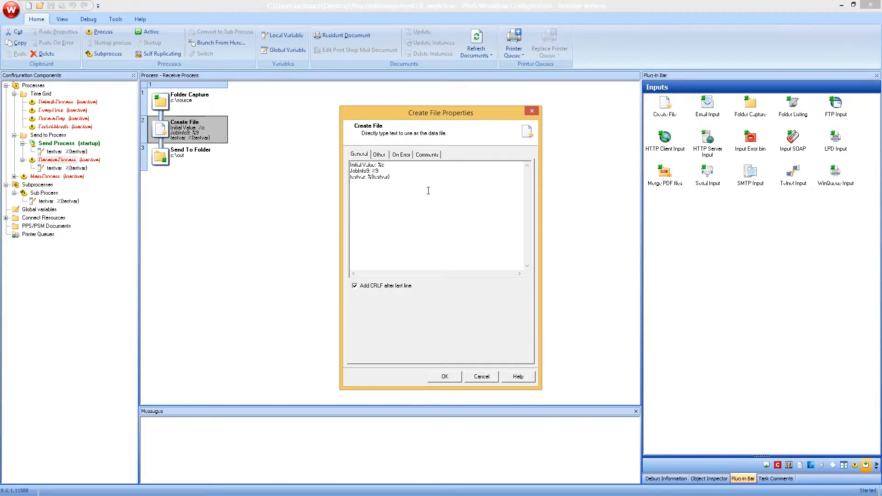
left_click_drag(380, 165, 478, 179)
left_click(478, 180)
left_click(472, 381)
left_click(193, 158)
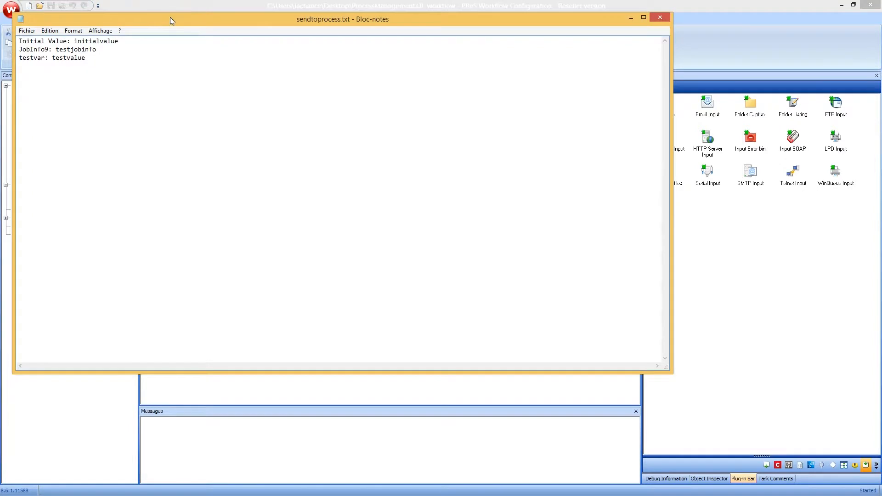
- Examine the initial value, JobInfo9 and testvar entries in the output file sendtoprocess.txt, and close the file
left_click_drag(171, 18, 389, 110)
double_click(297, 130)
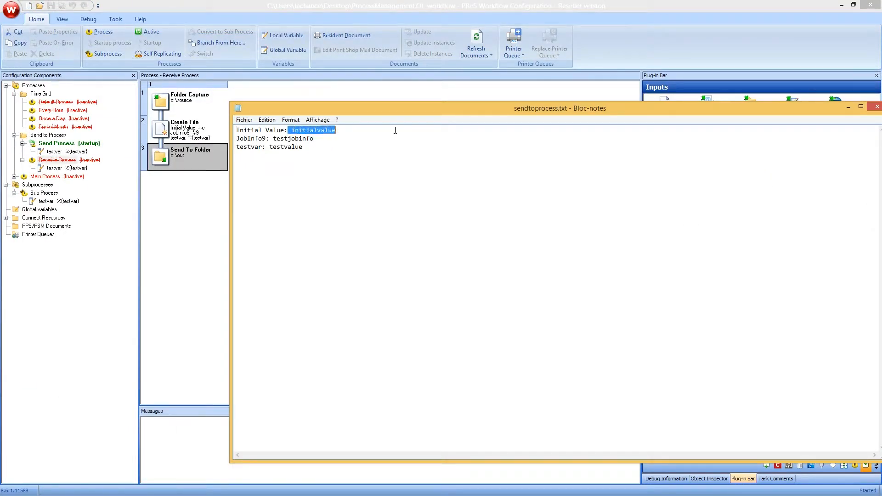
double_click(286, 139)
double_click(285, 147)
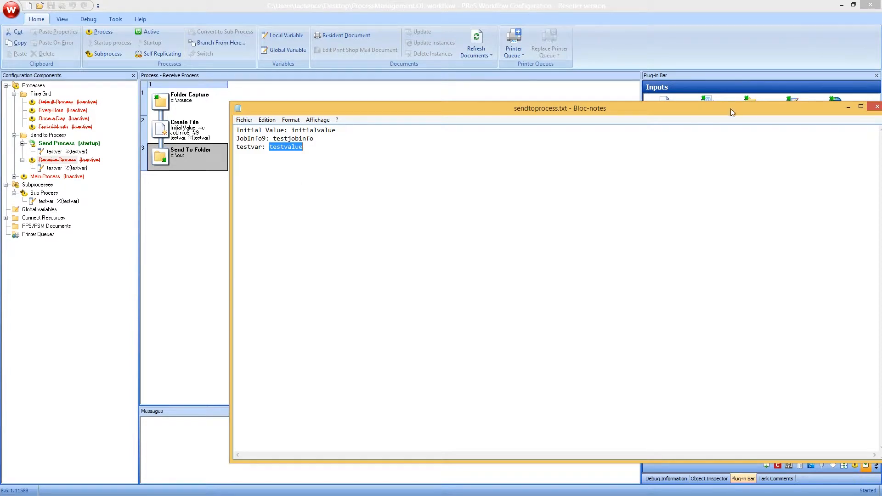
left_click_drag(730, 110, 641, 114)
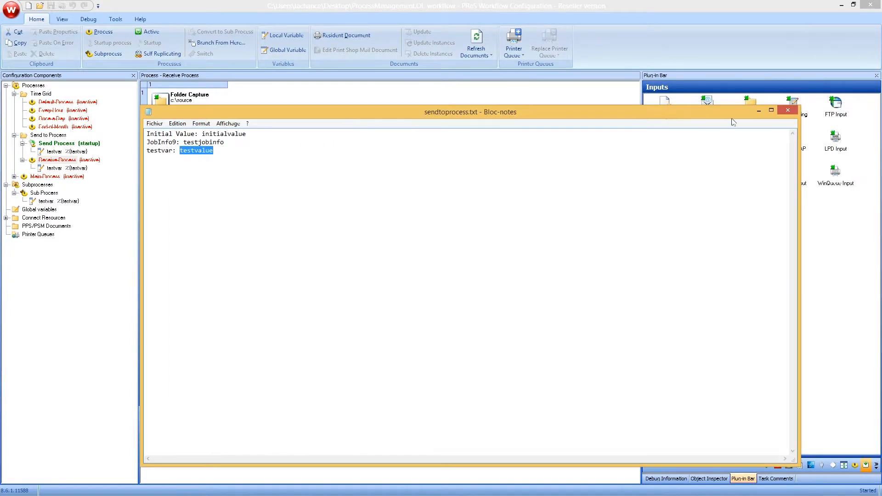
left_click(785, 110)
- Examine the Send to Process task of Send Process and the Folder Capture and Create File tasks of Receive Process
left_click(55, 143)
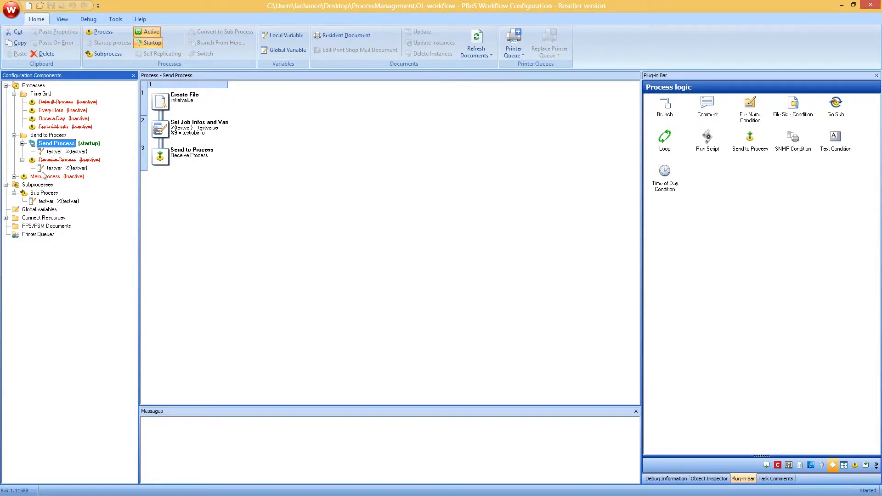
left_click(182, 161)
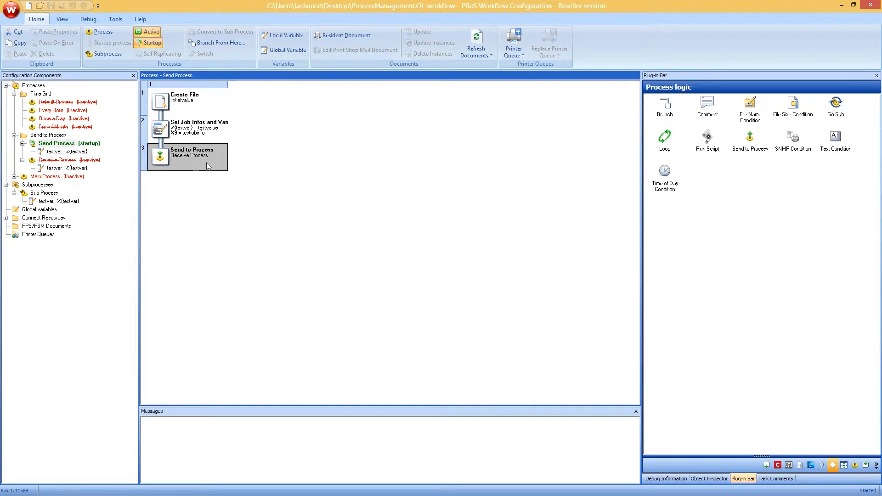
left_click(61, 160)
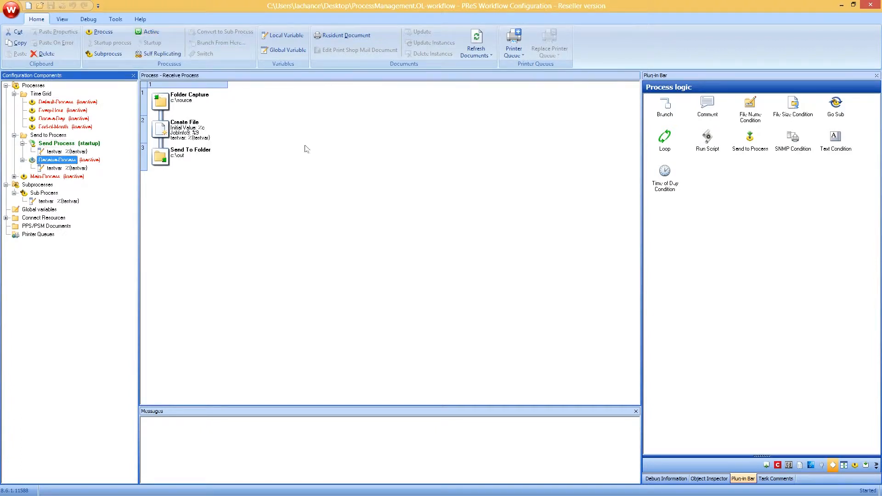
left_click(193, 97)
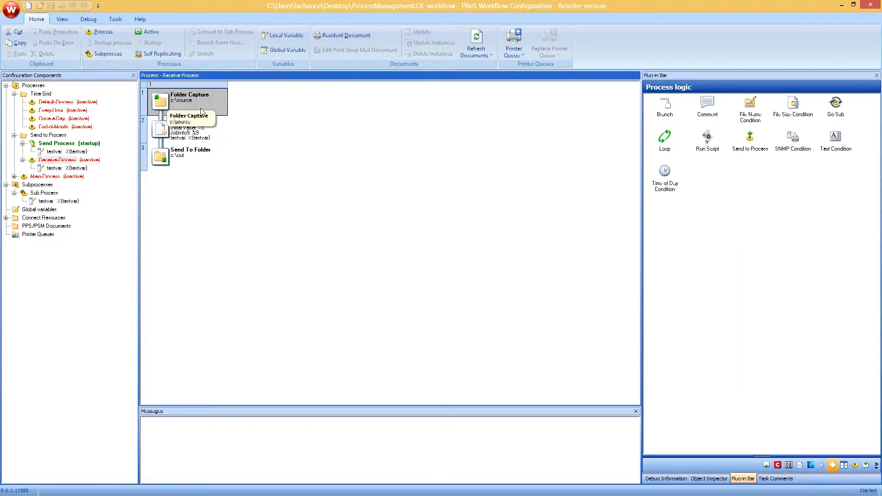
left_click(188, 131)
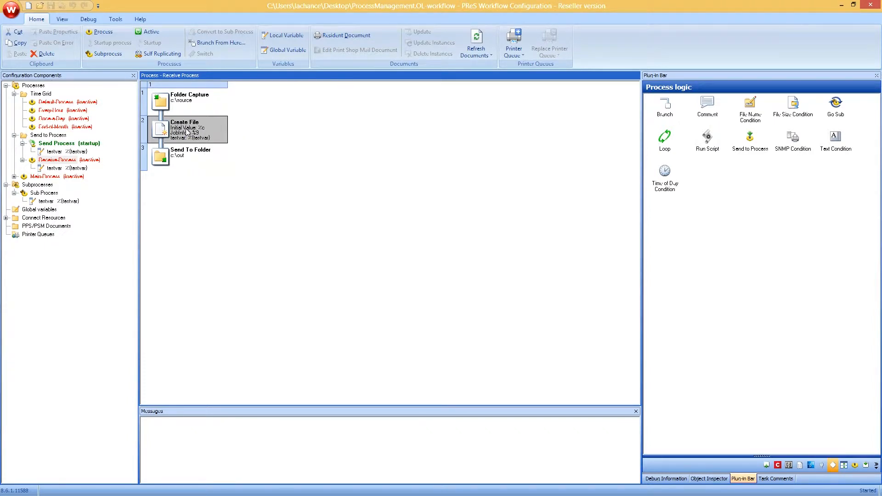
- Look through the commands available for Receive Process without applying any of them
right_click(54, 160)
left_click(49, 160)
right_click(50, 162)
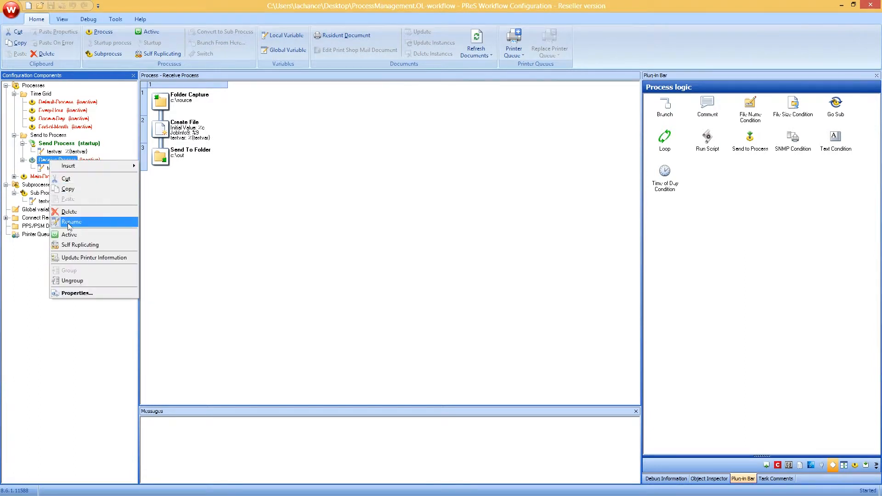
left_click(336, 135)
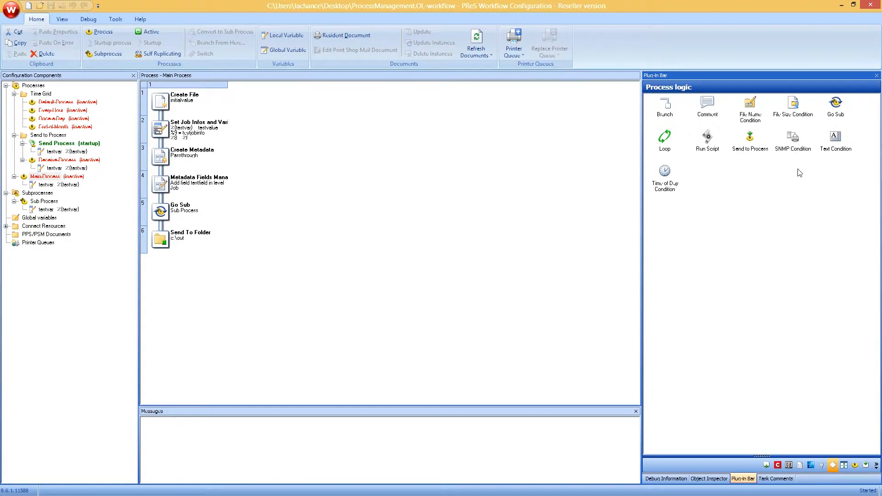
- Locate the Send to Process and Go Sub plug-ins among the Process logic tasks
left_click(748, 140)
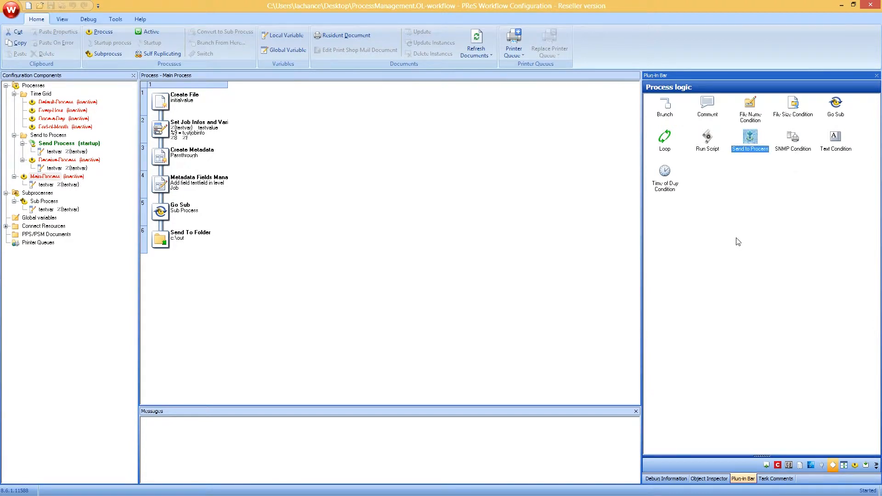
left_click(836, 106)
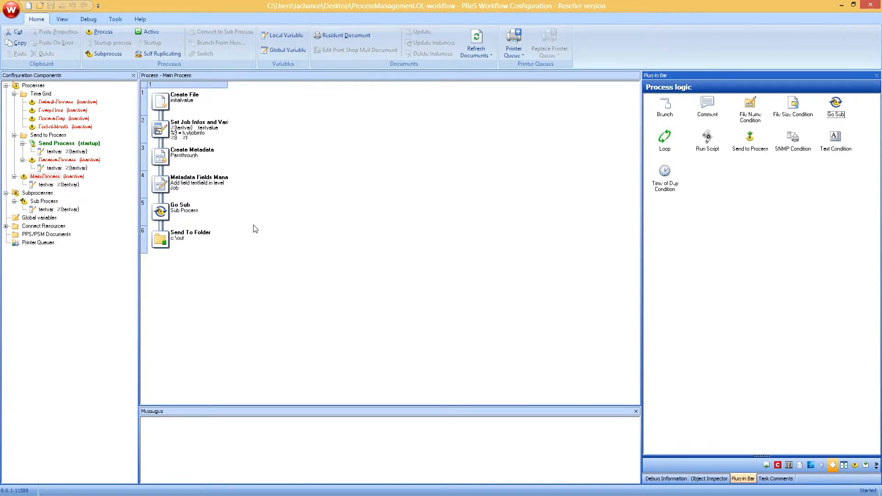
left_click(263, 258)
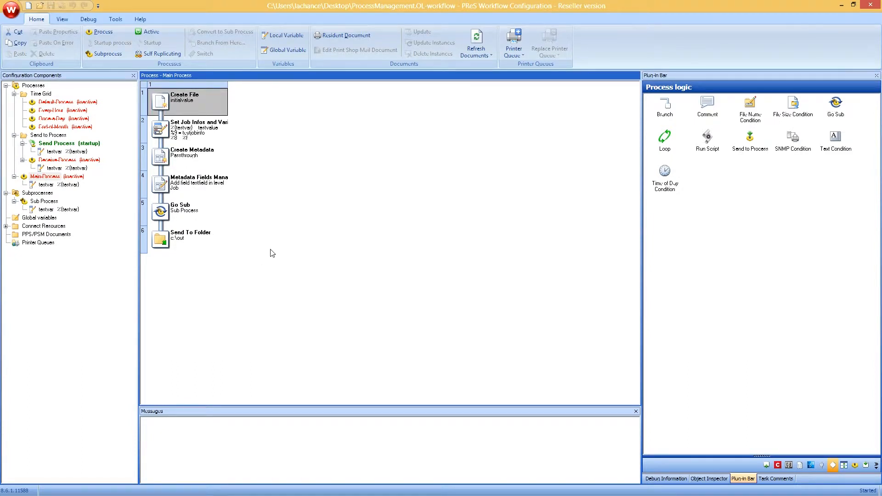
- Examine Main Process's tasks in order and open the subprocess called by its Go Sub task
left_click(33, 176)
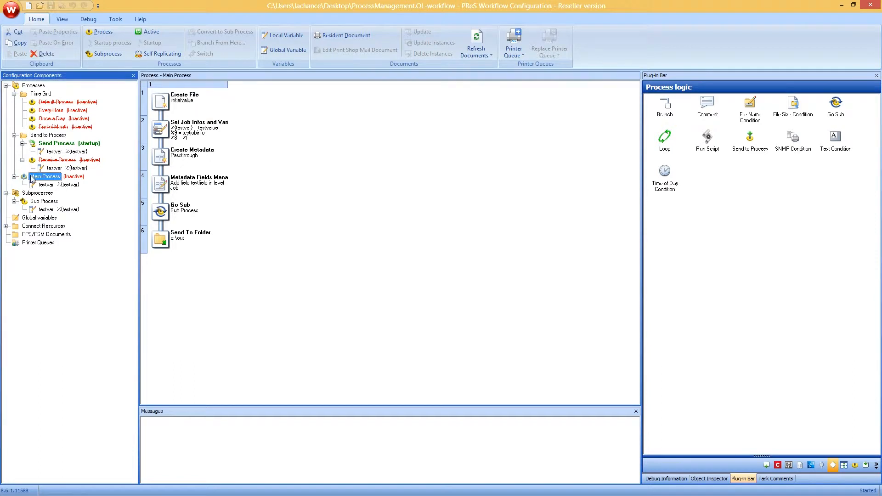
left_click(161, 102)
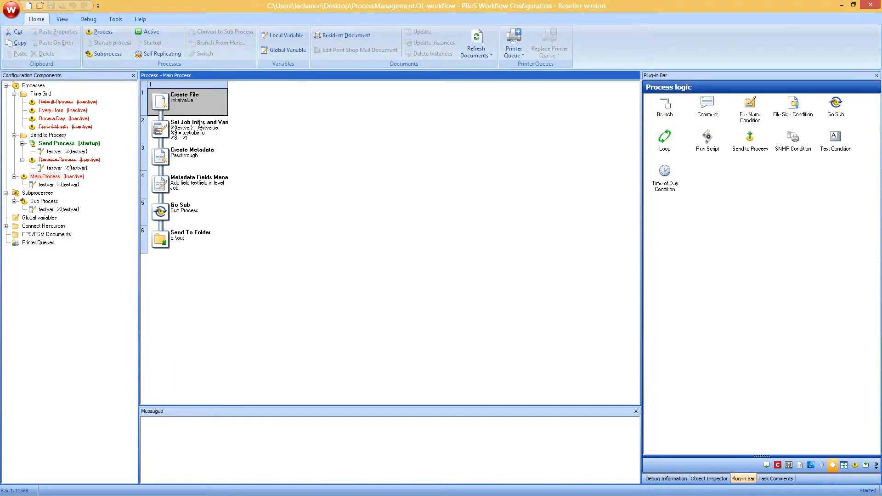
left_click(186, 131)
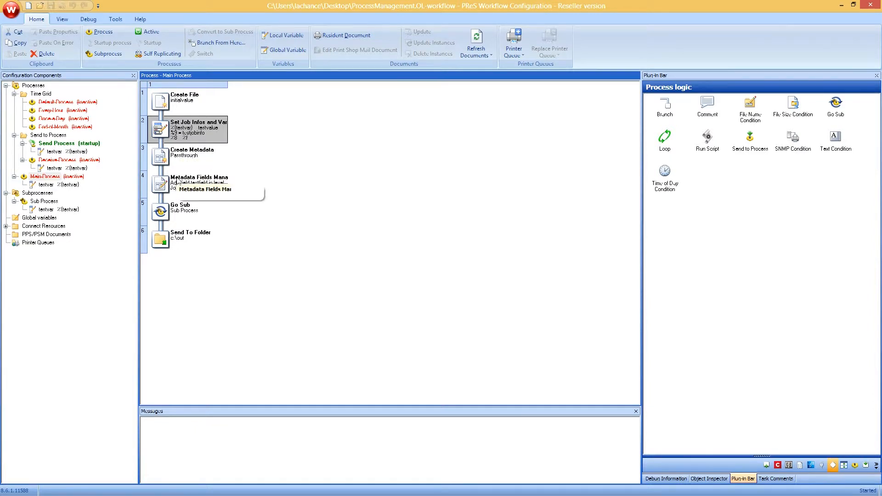
left_click(195, 221)
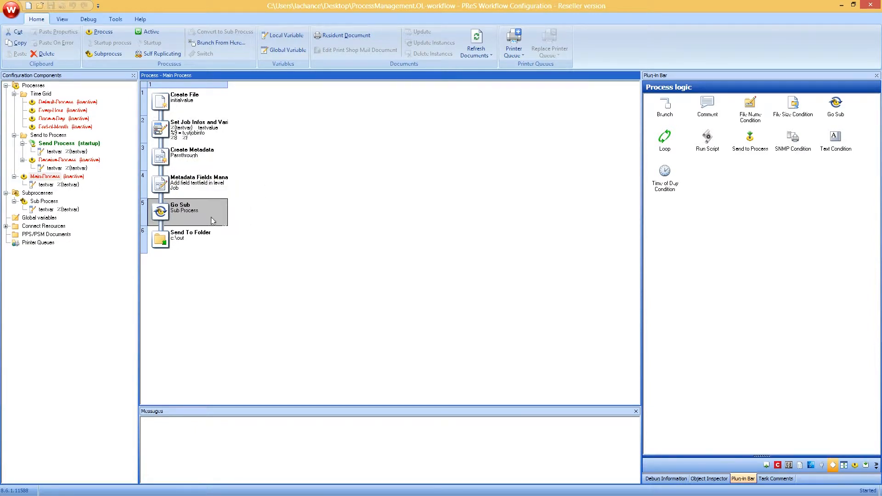
double_click(169, 217)
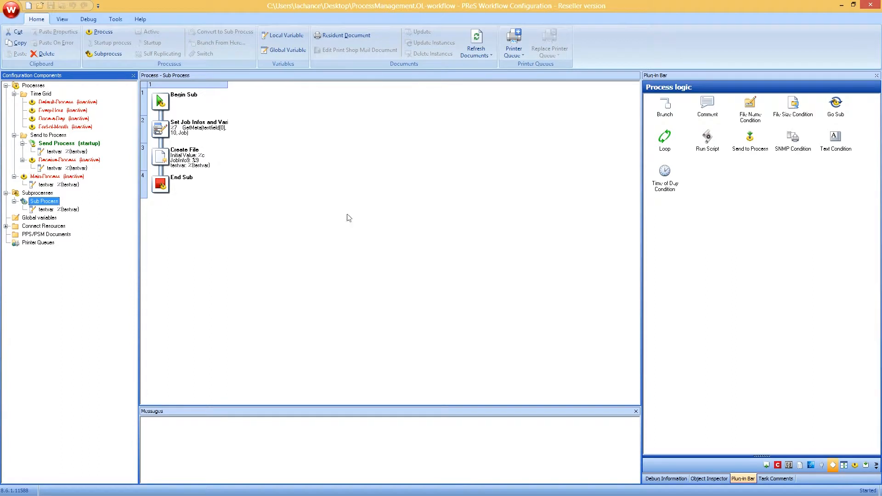
- Examine the Set Job Infos and Variables, Create File and End Sub tasks of Sub Process
left_click(179, 138)
left_click(179, 157)
left_click(181, 191)
- Return to Main Process and examine its Send To Folder, metadata, and Set Job Infos and Variables tasks
left_click(49, 177)
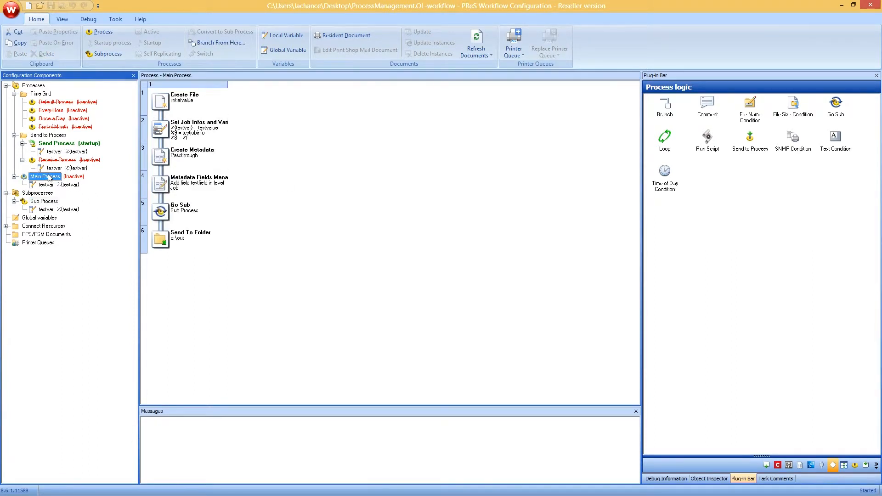
left_click(181, 228)
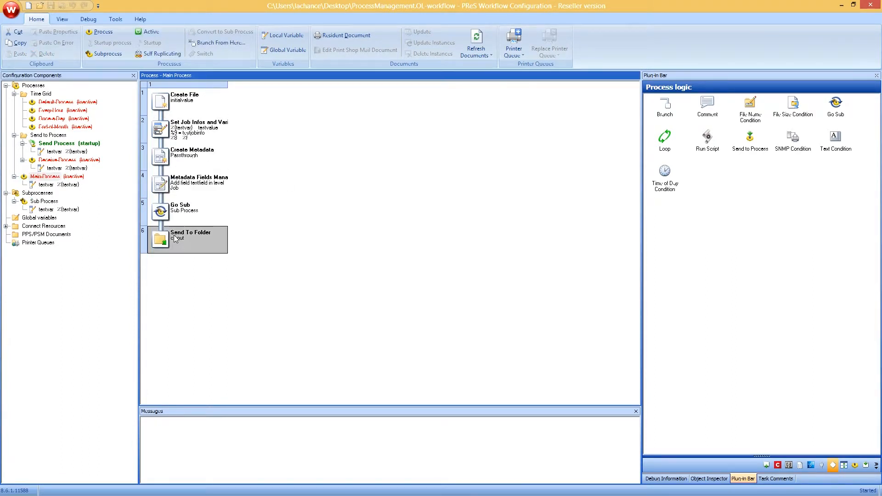
left_click(191, 158)
left_click(191, 181)
left_click(184, 137)
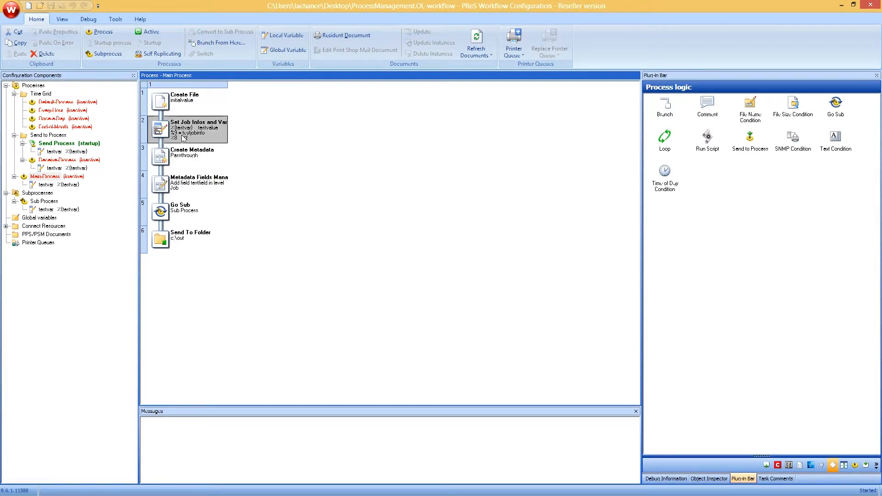
left_click(189, 158)
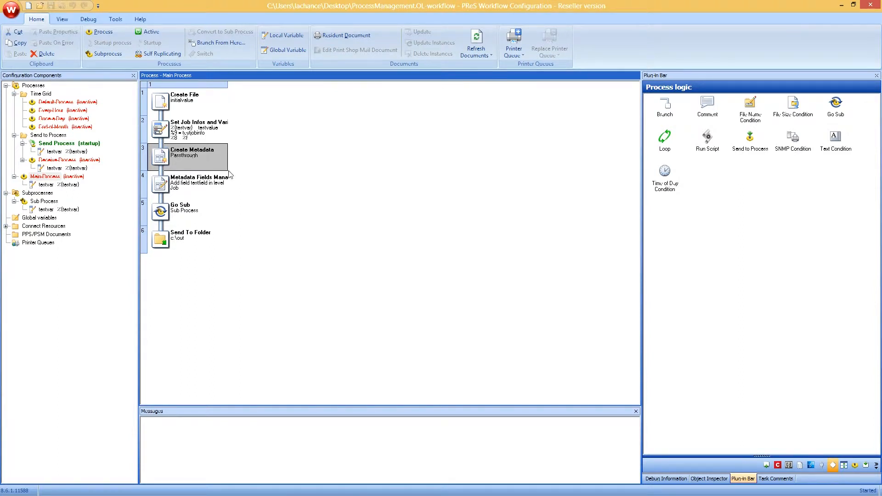
- Examine Main Process's Go Sub and Create Metadata tasks, and review the Metadata Fields Management properties without changing them
left_click(190, 217)
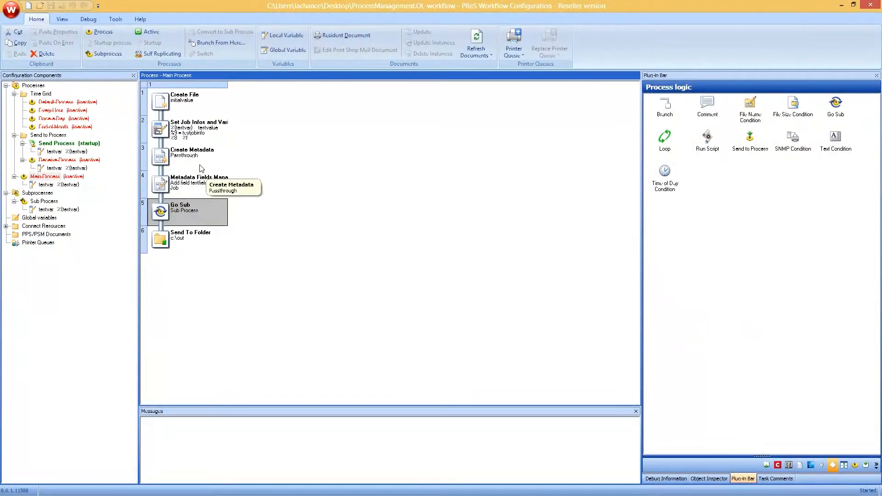
left_click(200, 166)
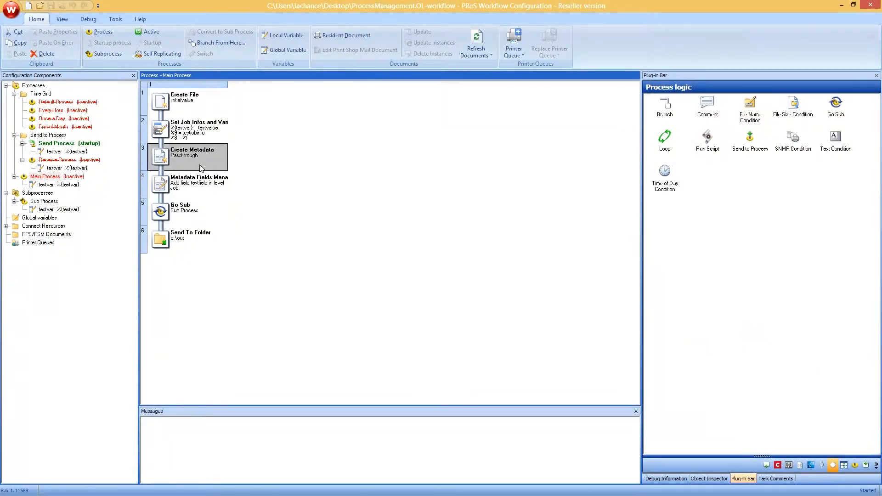
double_click(196, 185)
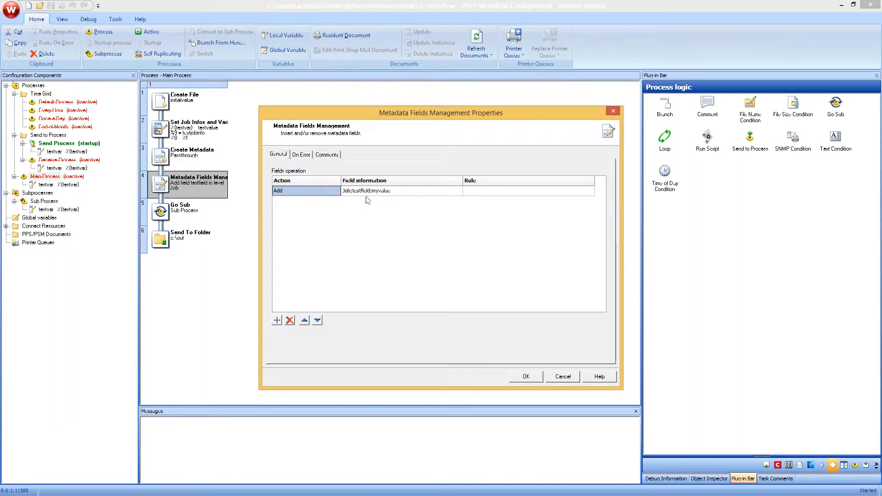
left_click(575, 380)
- Open Sub Process and review the properties of its Set Job Infos and Variables and Create File tasks
double_click(33, 201)
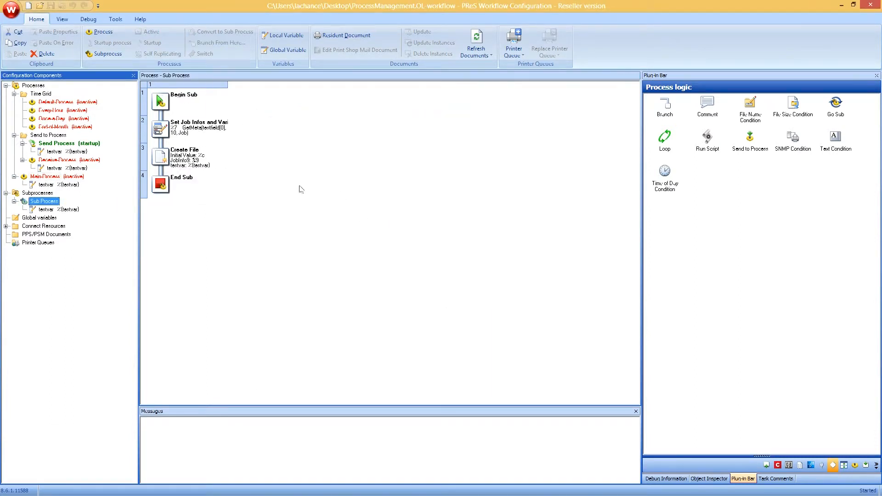
double_click(157, 123)
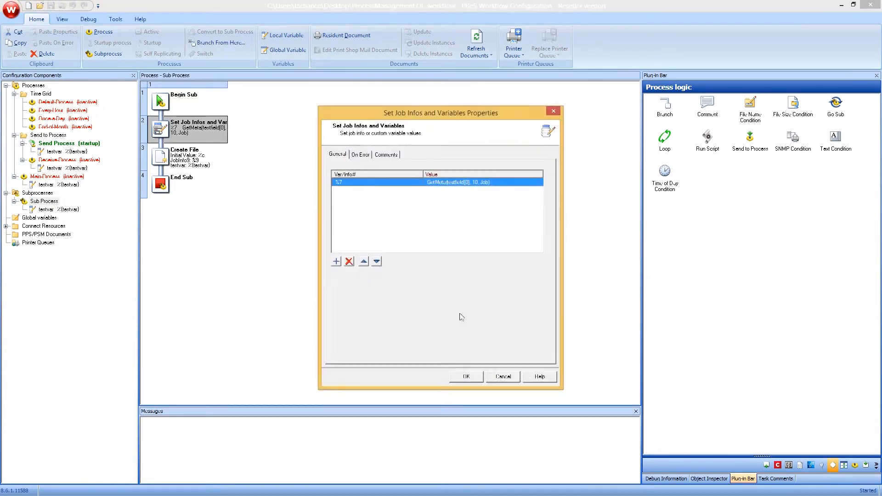
left_click(460, 377)
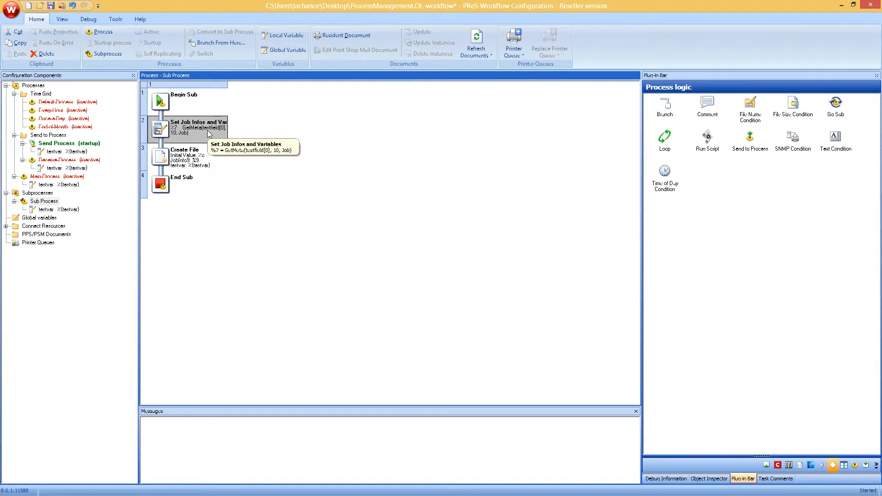
double_click(193, 156)
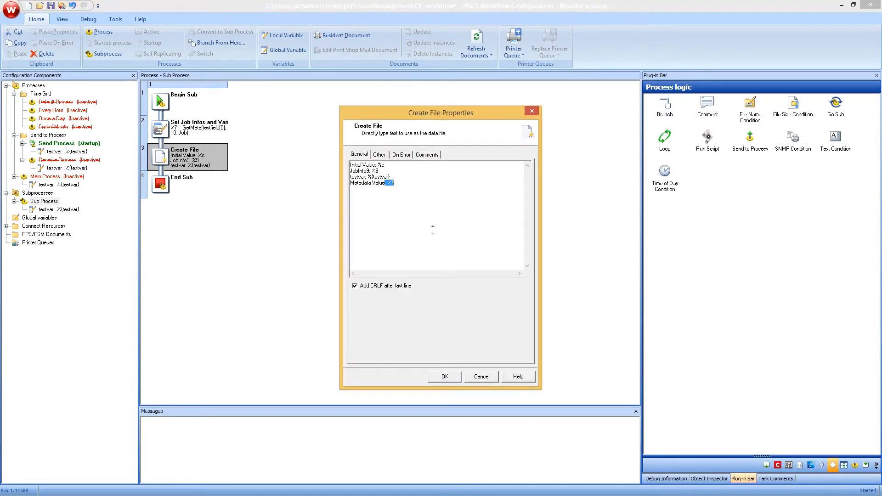
left_click(445, 376)
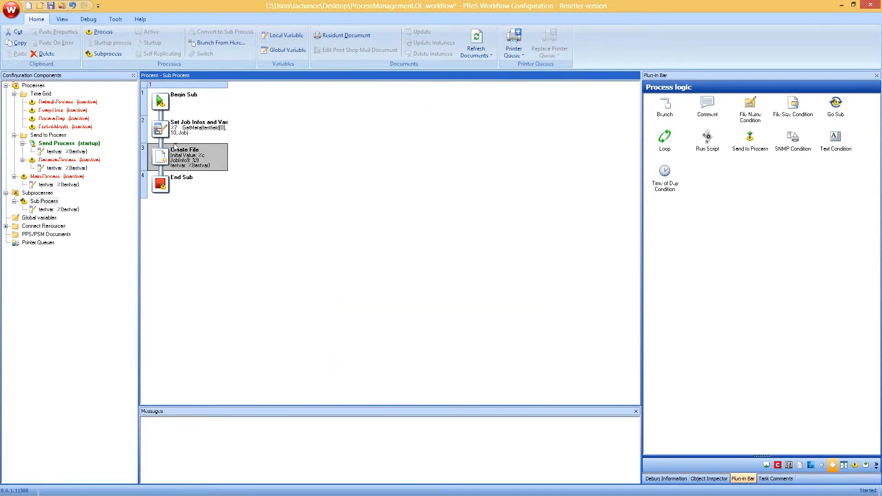
left_click(219, 128)
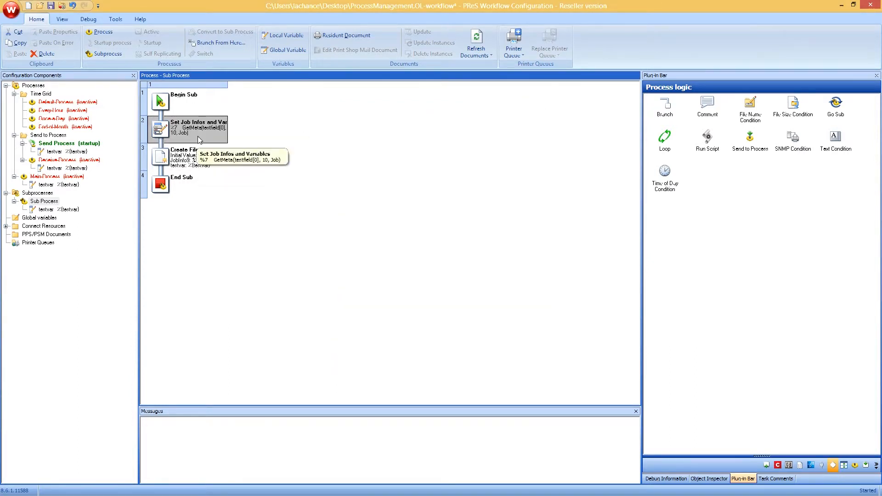
- Debug Main Process task by task from Create File until execution reaches the Go Sub task
left_click(45, 176)
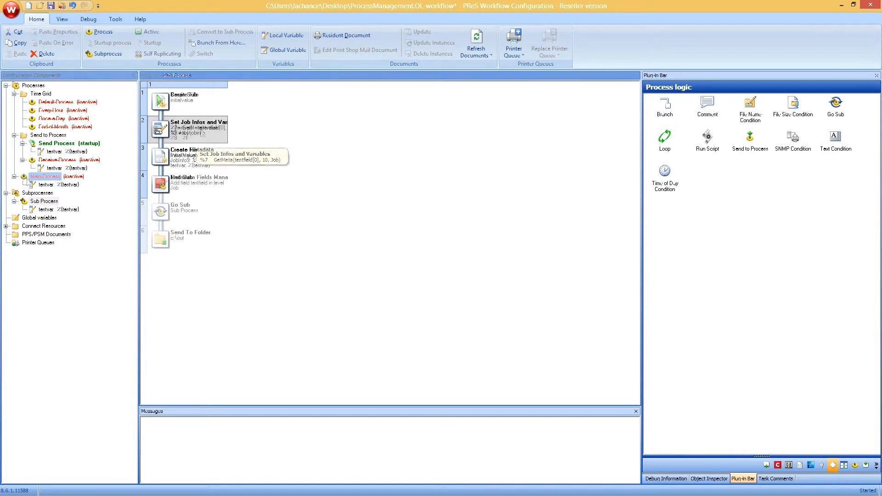
left_click(88, 19)
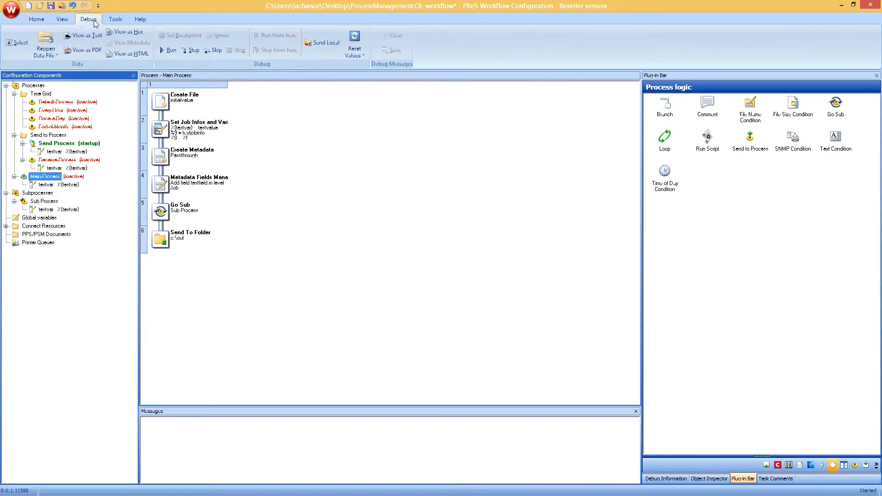
left_click(191, 51)
left_click(191, 51)
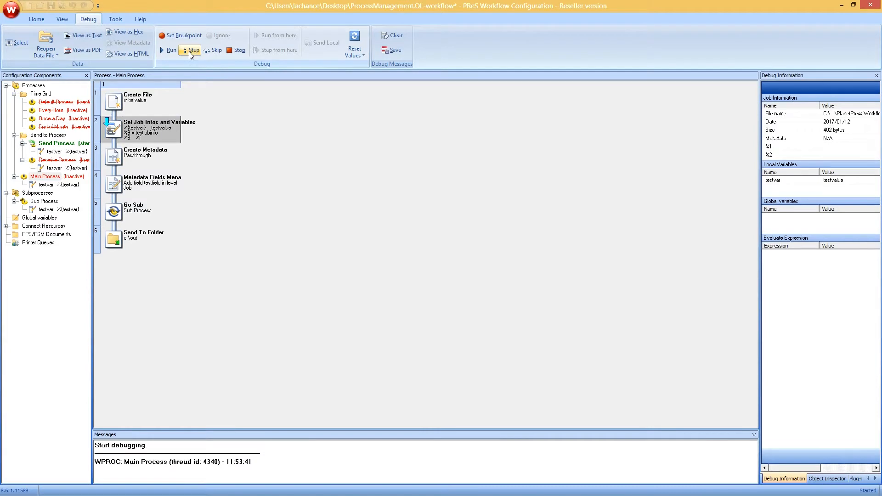
left_click(190, 51)
left_click(189, 51)
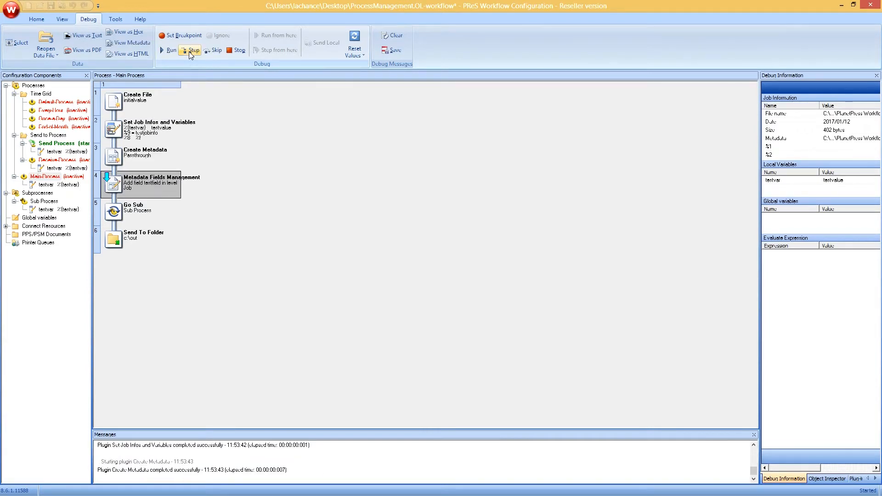
left_click(189, 51)
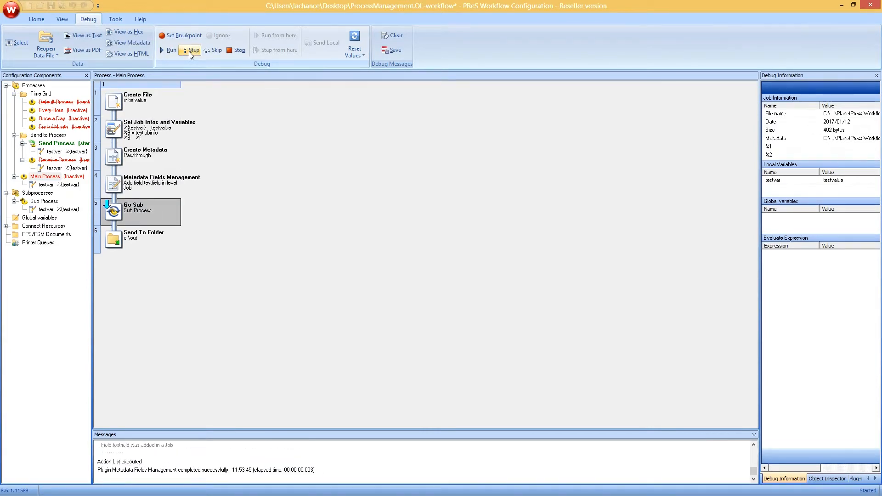
- Inspect the job's metadata at the Document and Job levels, including the user-defined testfield, without changing it
left_click(130, 42)
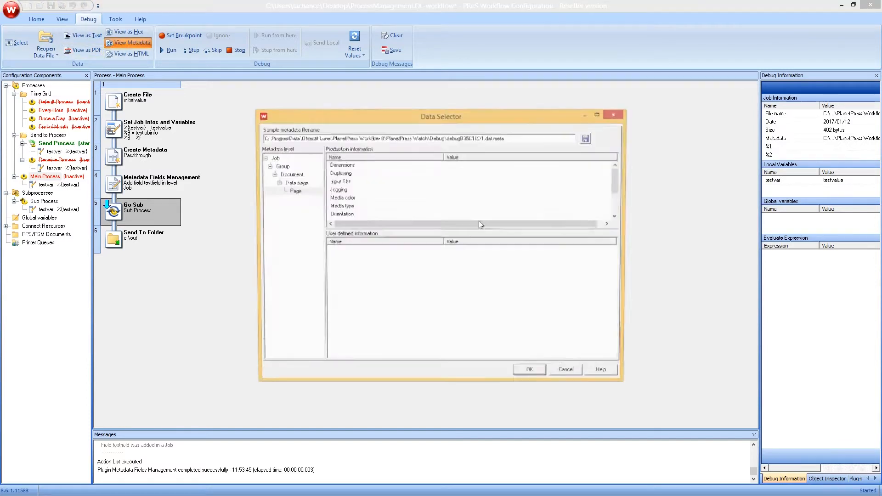
left_click(297, 175)
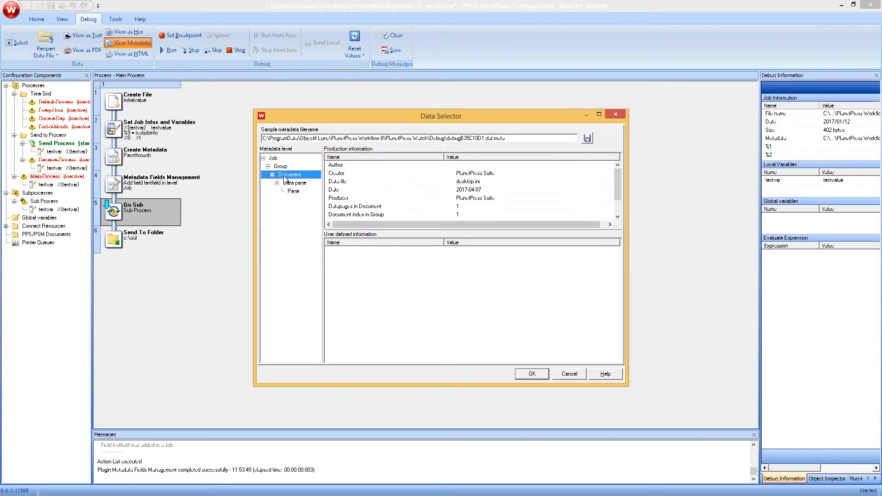
left_click(280, 160)
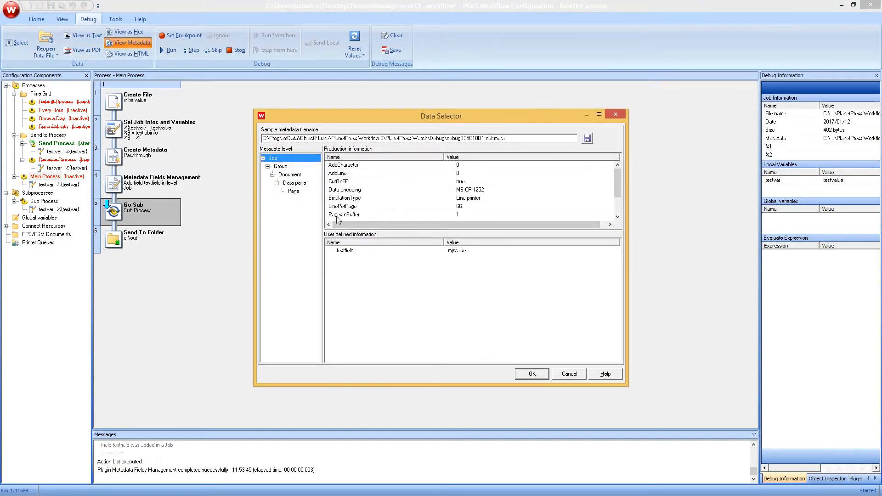
left_click(434, 251)
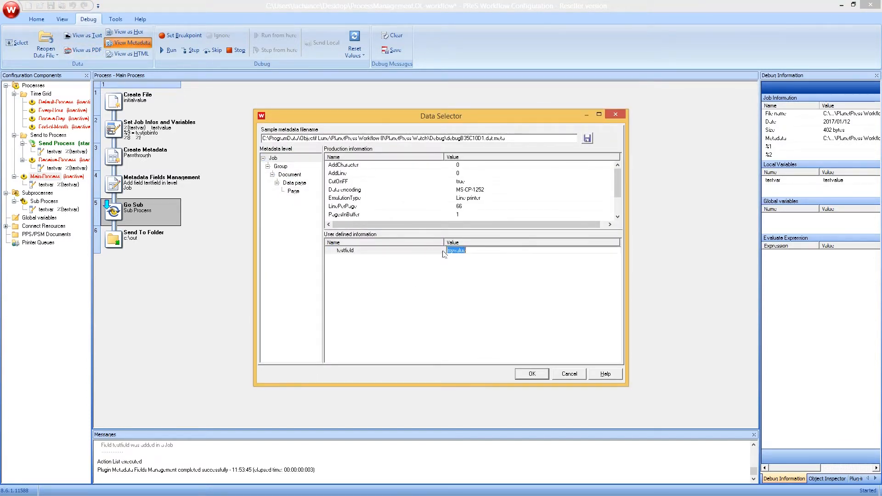
left_click(564, 378)
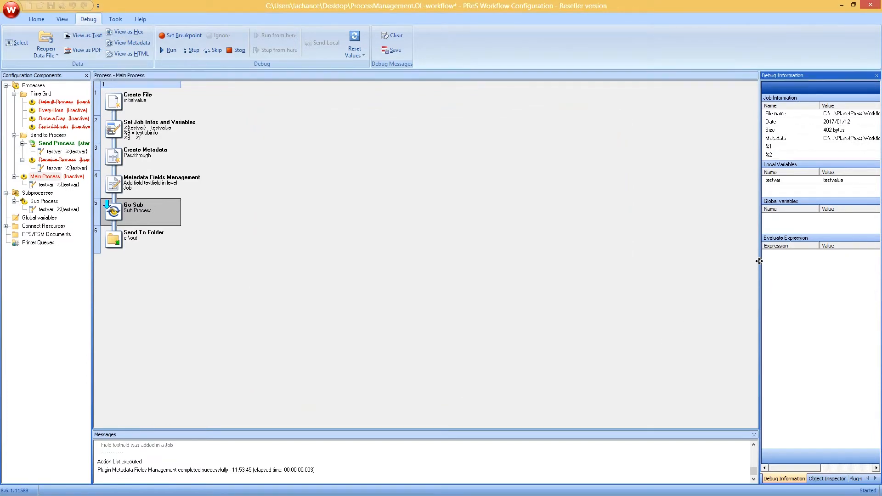
- Widen the Debug Information pane and examine the job info variables and the local variable testvar
left_click_drag(759, 263, 676, 263)
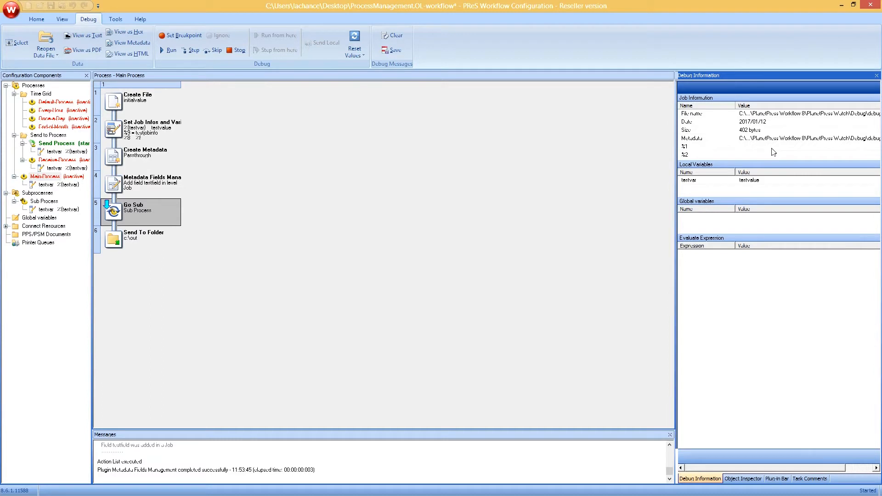
scroll(823, 138, "down", 3)
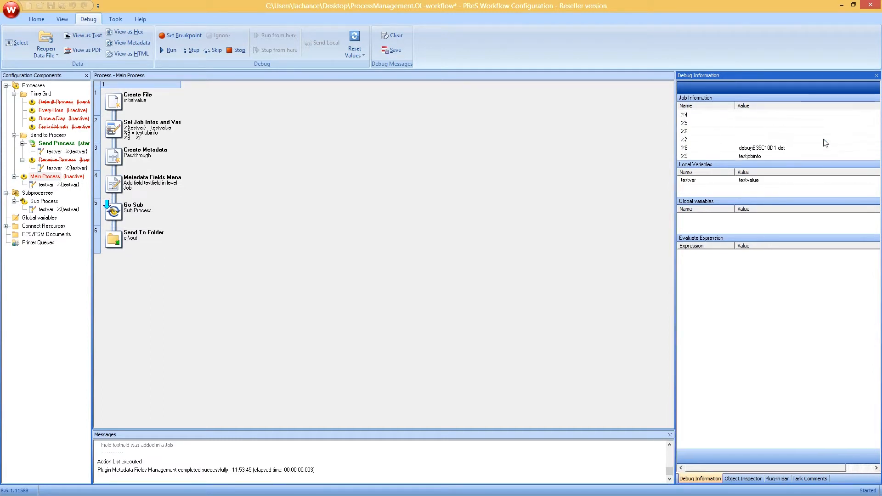
scroll(818, 142, "down", 1)
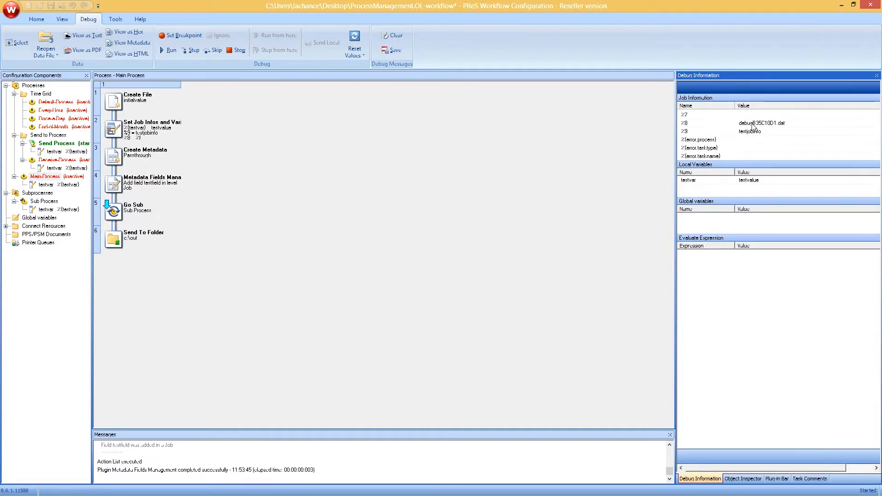
scroll(752, 134, "down", 1)
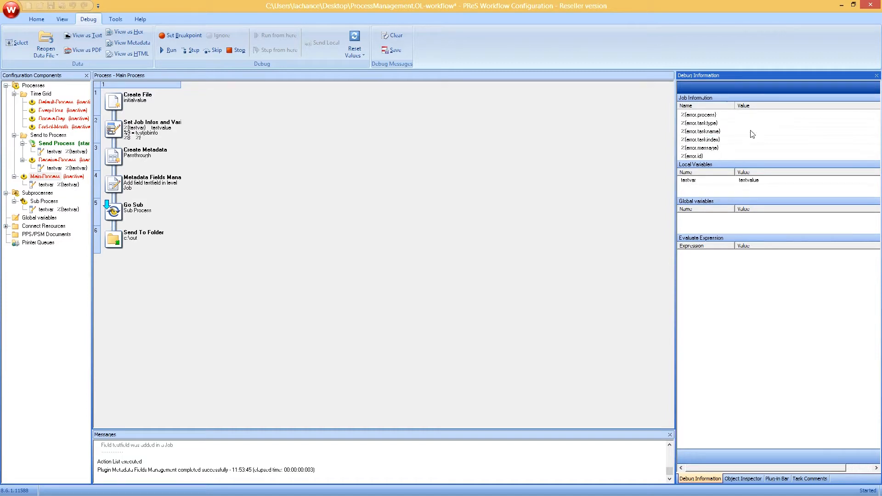
scroll(752, 133, "up", 2)
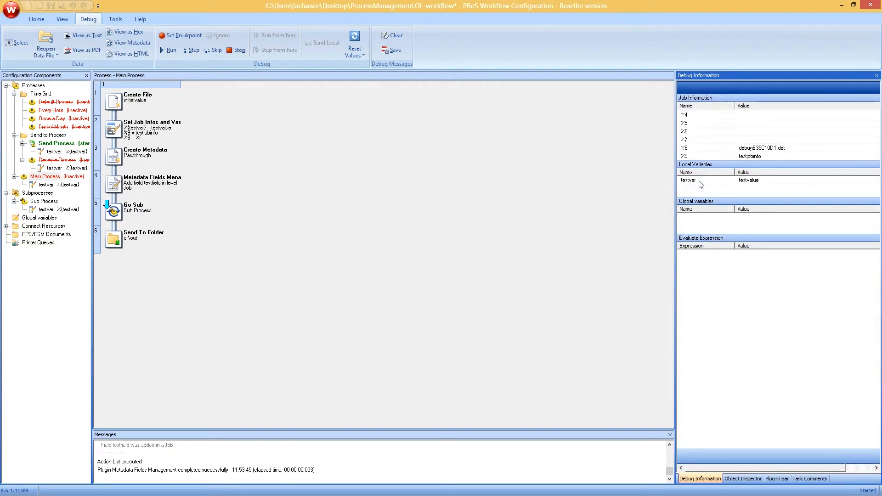
- Step into Sub Process and execute its Set Job Infos and Variables and Create File tasks
left_click(189, 50)
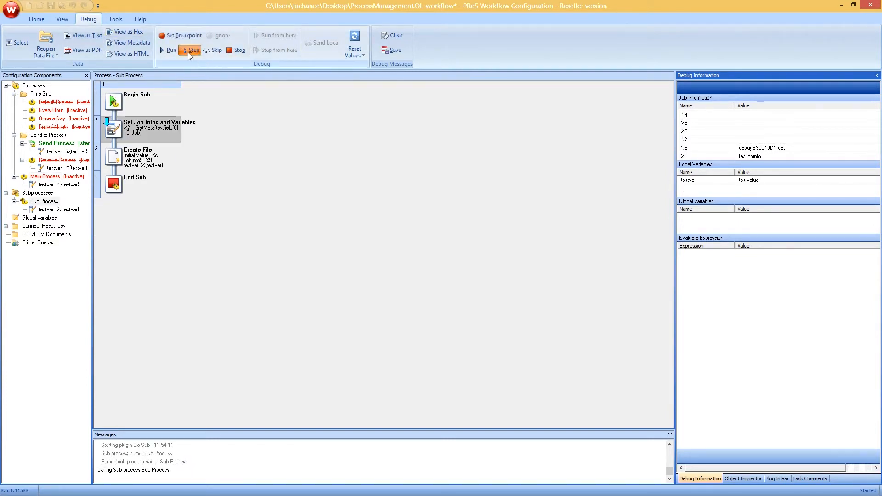
left_click(188, 51)
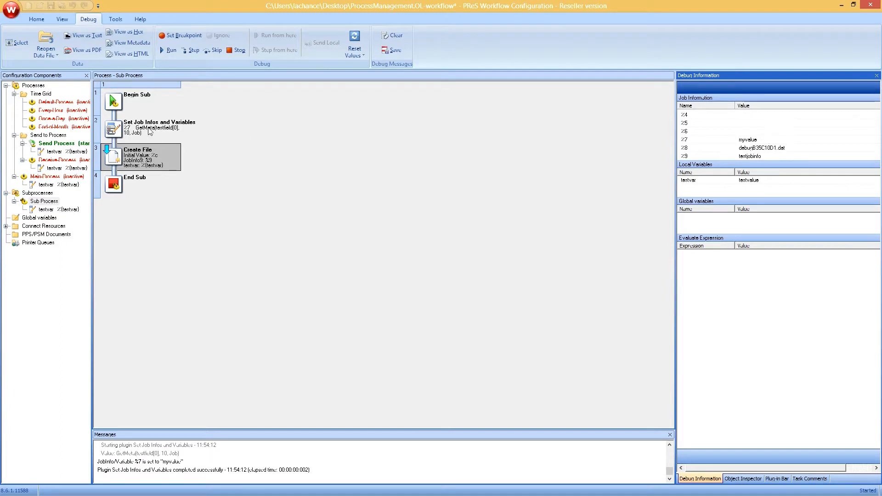
left_click(148, 128)
left_click(188, 49)
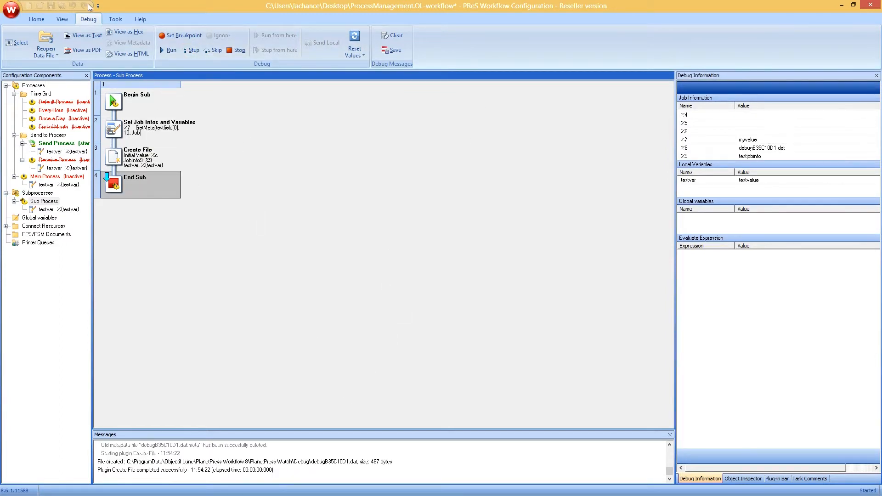
- View the created data file as text, and step past End Sub to return to Main Process
left_click(82, 35)
key("ctrl+a")
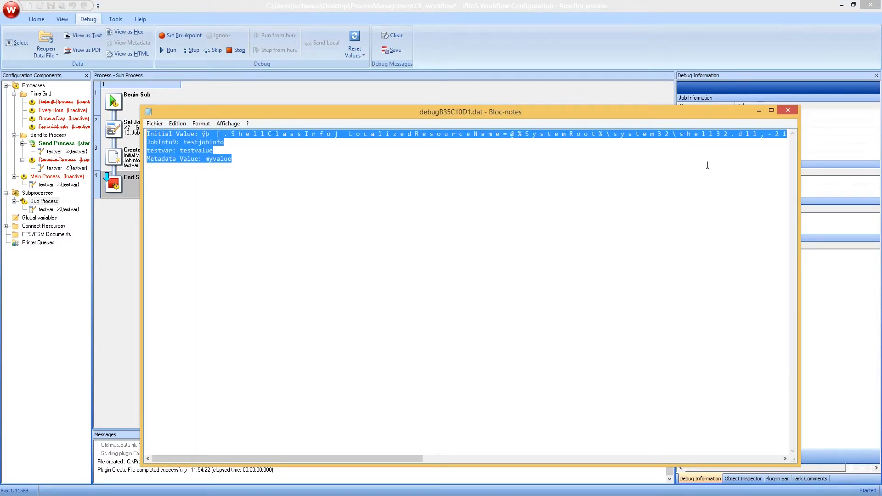
left_click(787, 111)
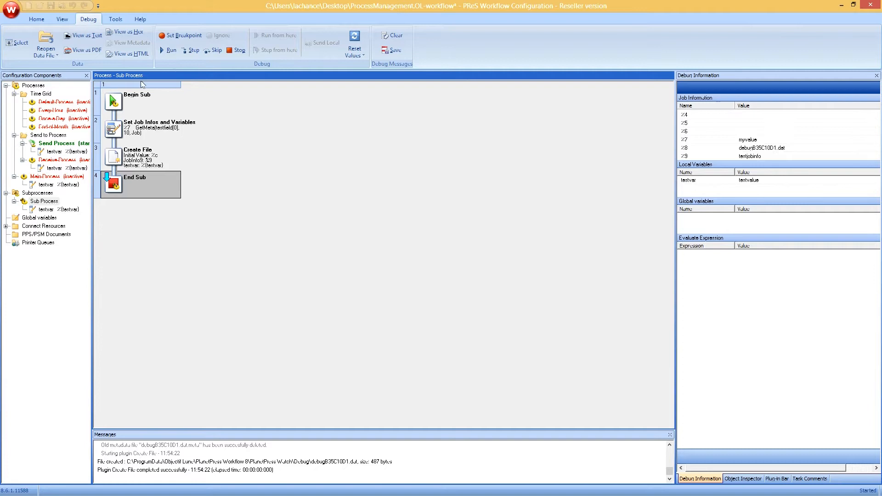
left_click(190, 49)
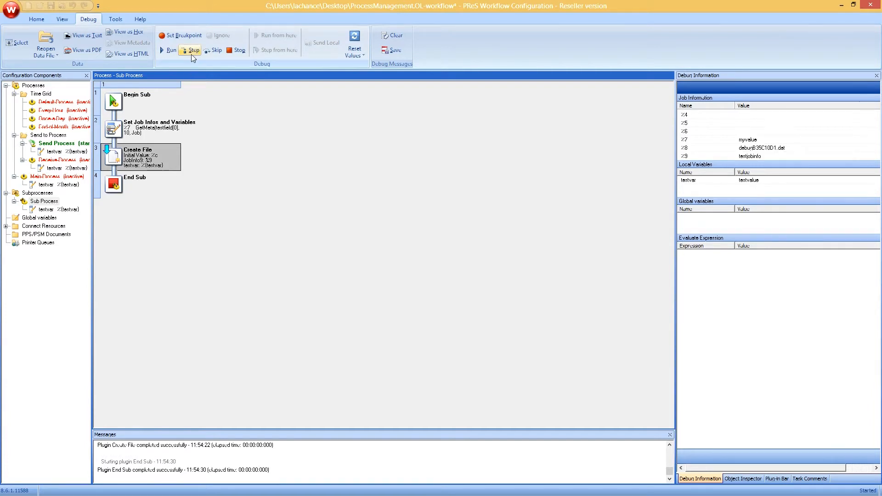
left_click(191, 54)
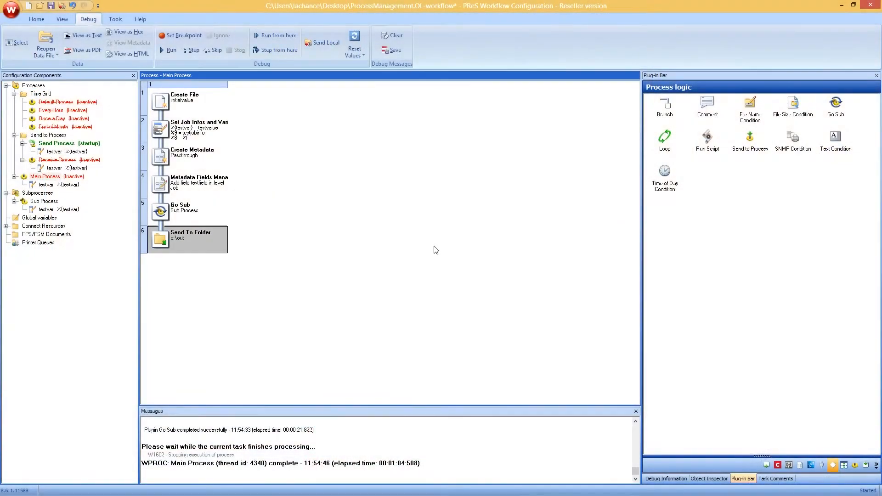
- Insert a self-replicating process under Processes and check the Self Replicating option among its commands
right_click(24, 87)
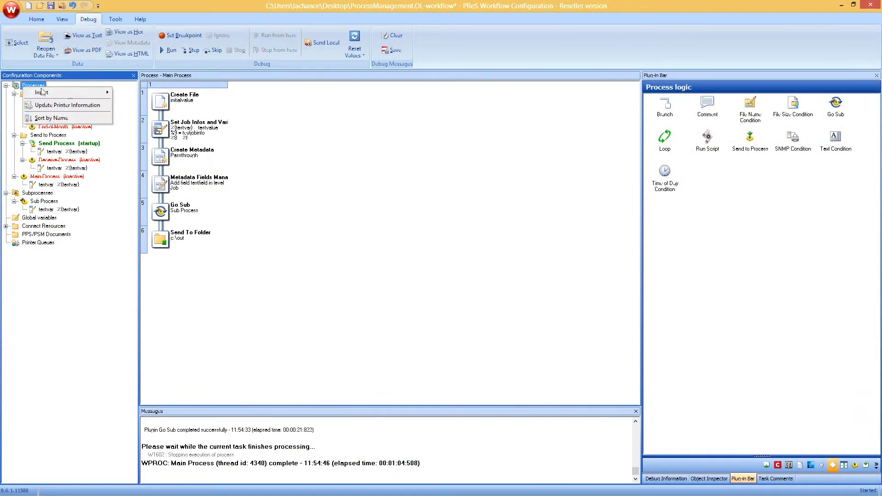
mouse_move(79, 98)
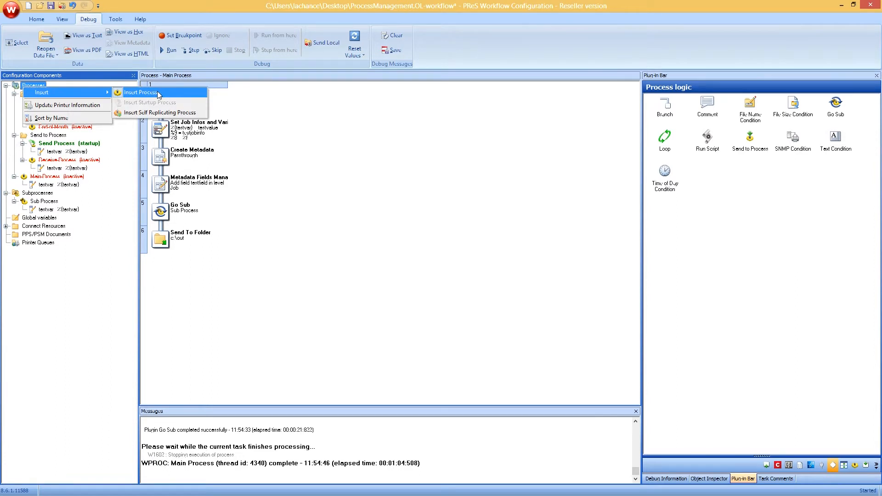
left_click(157, 113)
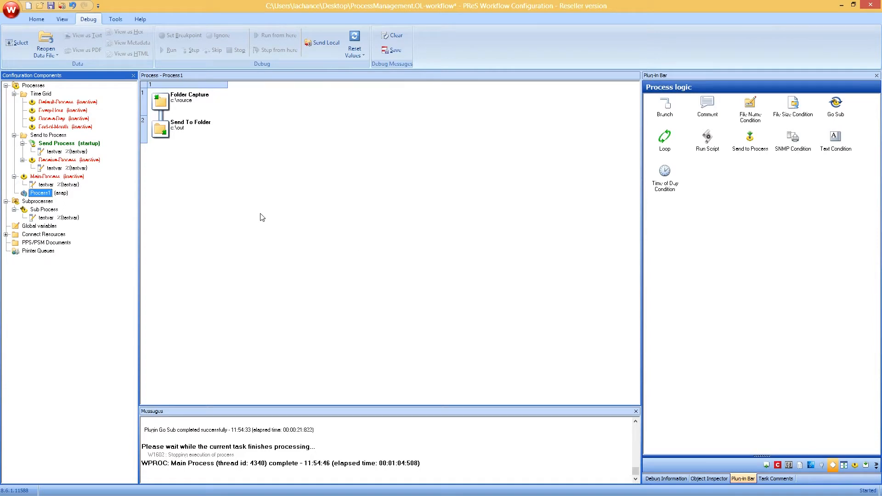
right_click(37, 194)
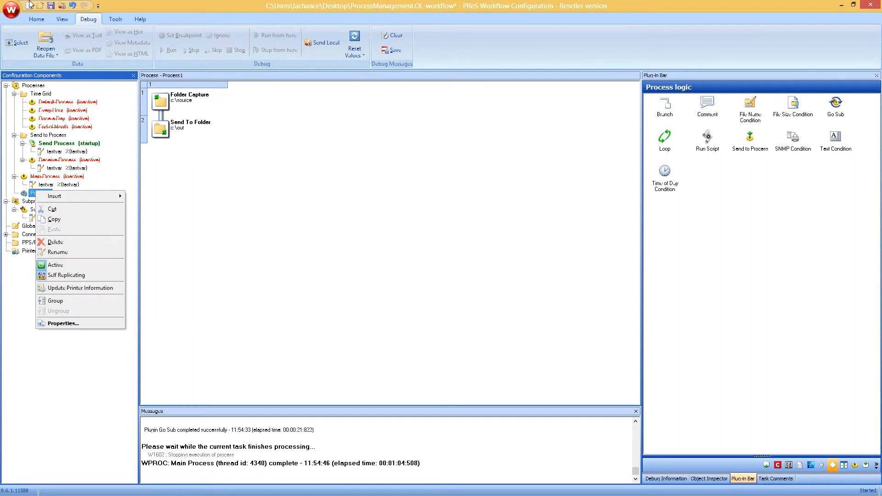
- Review the maximum number of replicated processes in the general plug-in preferences without changing it, and select Process1's Folder Capture task
left_click(11, 10)
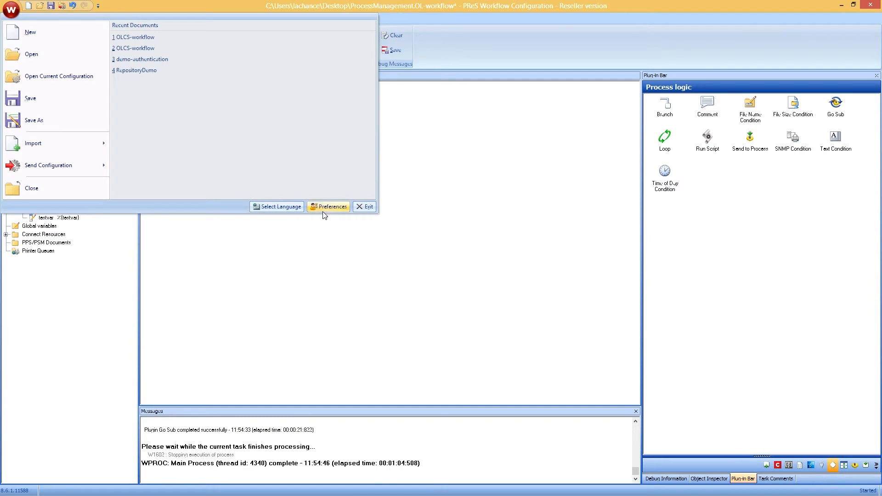
left_click(328, 206)
left_click(333, 234)
double_click(401, 268)
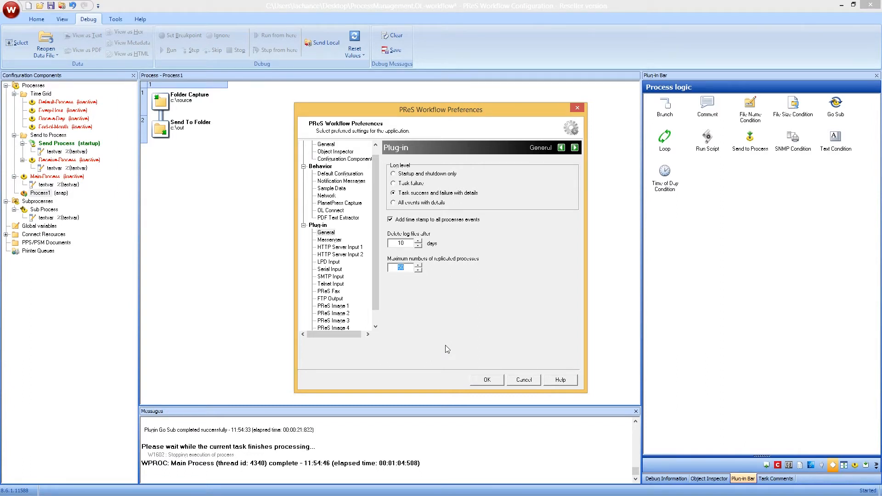
left_click(524, 380)
left_click(185, 110)
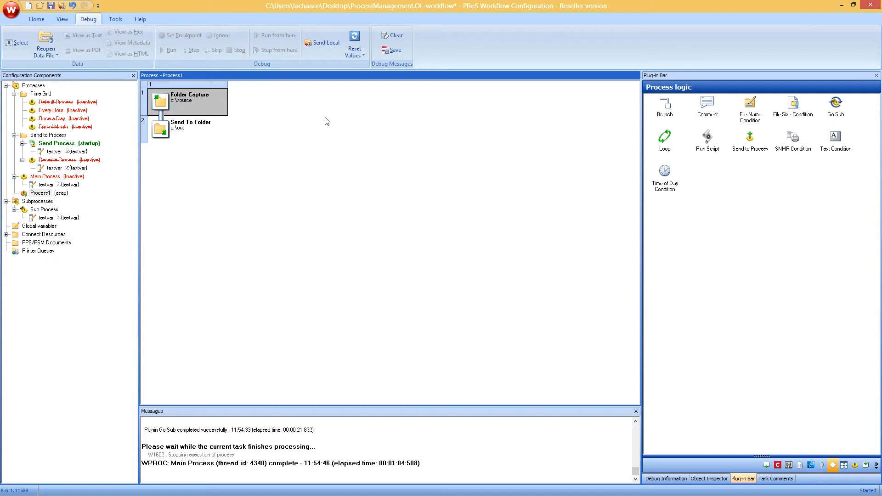
- Replace Process1's Folder Capture task with an HTTP Server Input task that uses the HTTP action "test"
left_click(201, 135)
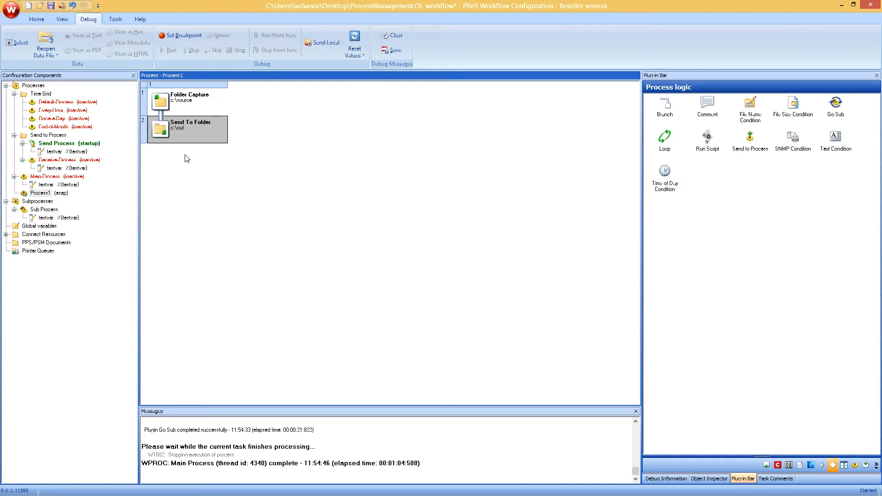
left_click(38, 194)
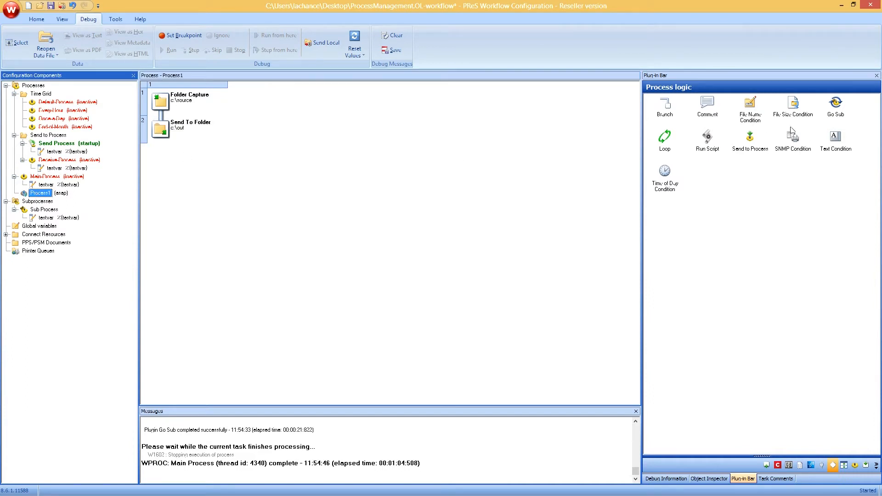
left_click(822, 464)
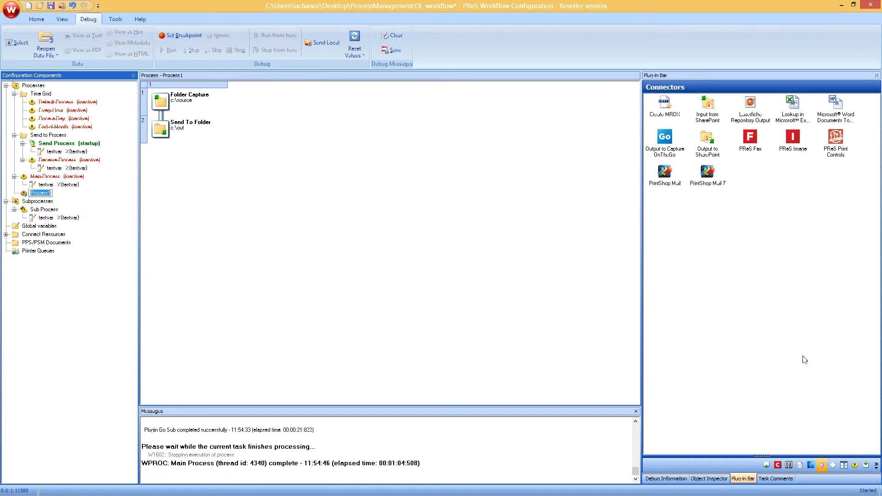
left_click(854, 464)
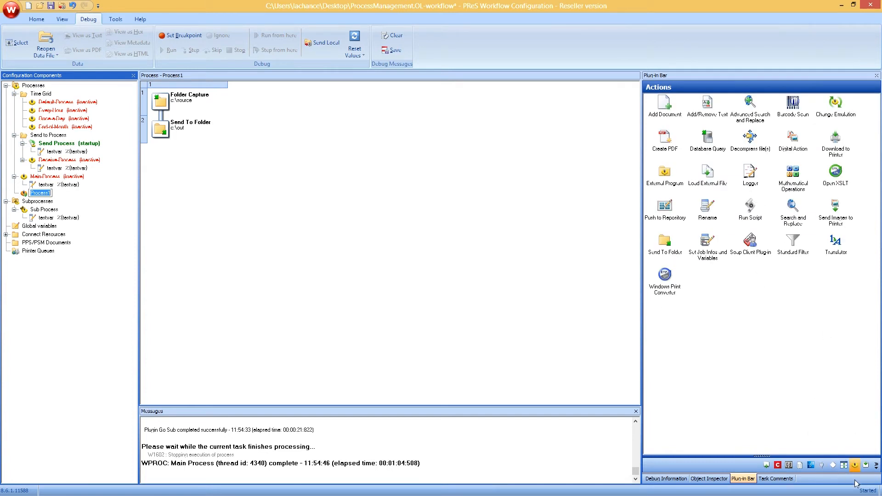
left_click(865, 464)
left_click_drag(704, 144, 198, 92)
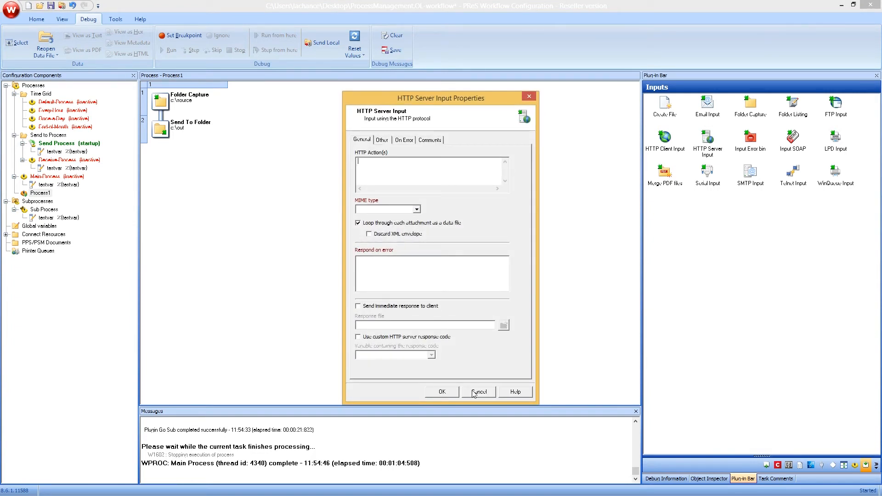
left_click(441, 391)
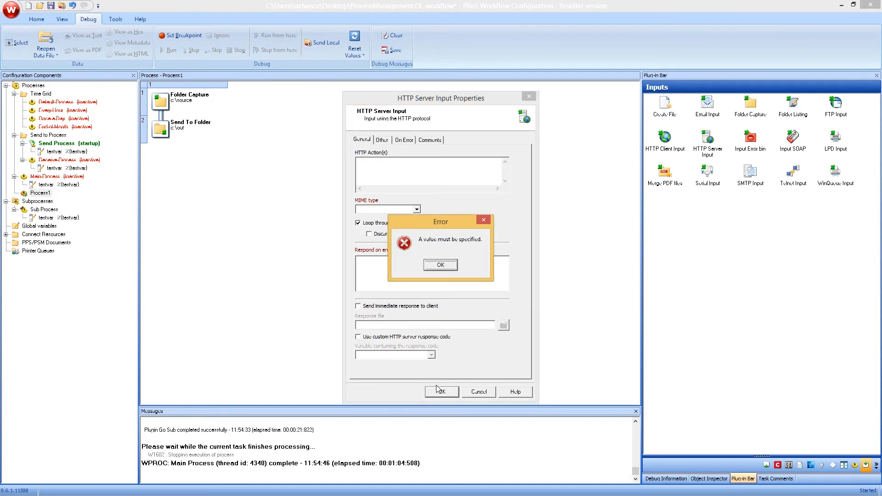
left_click(449, 270)
type("test")
key("Return")
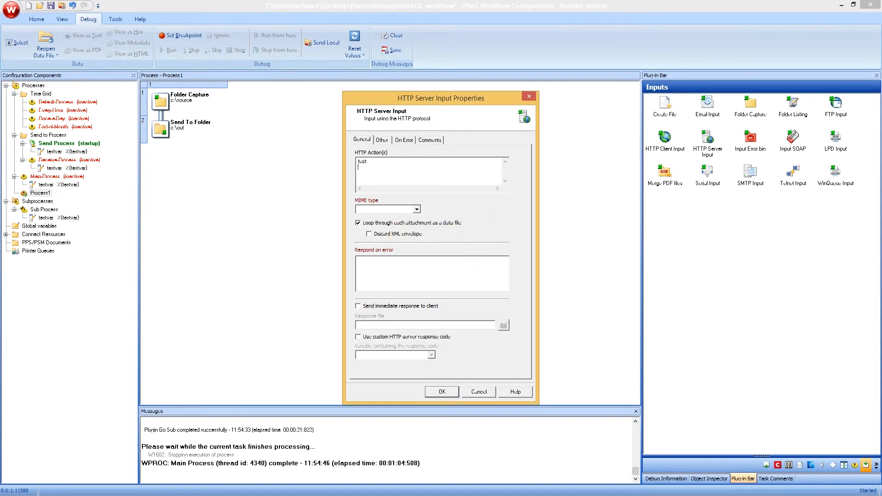
left_click(437, 390)
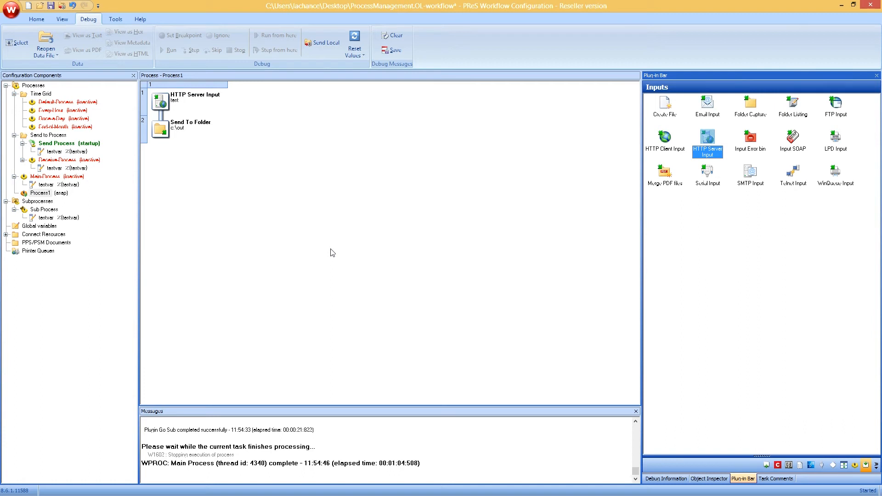
left_click(191, 96)
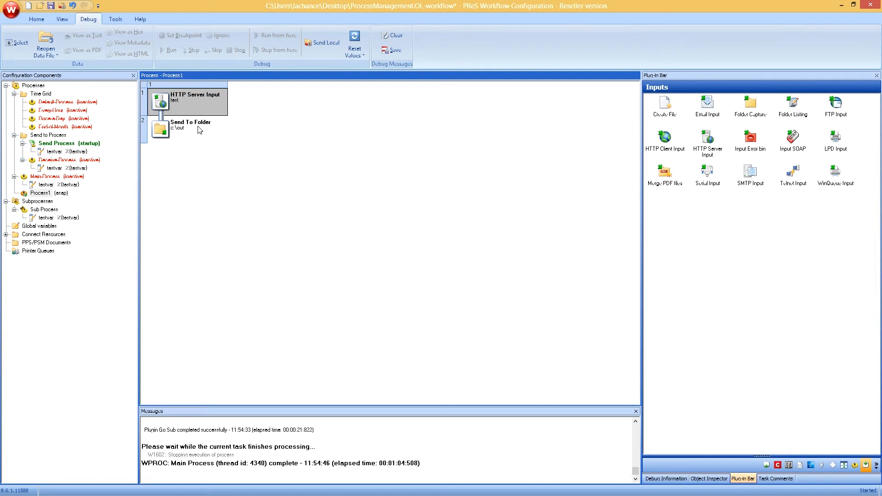
left_click(189, 128)
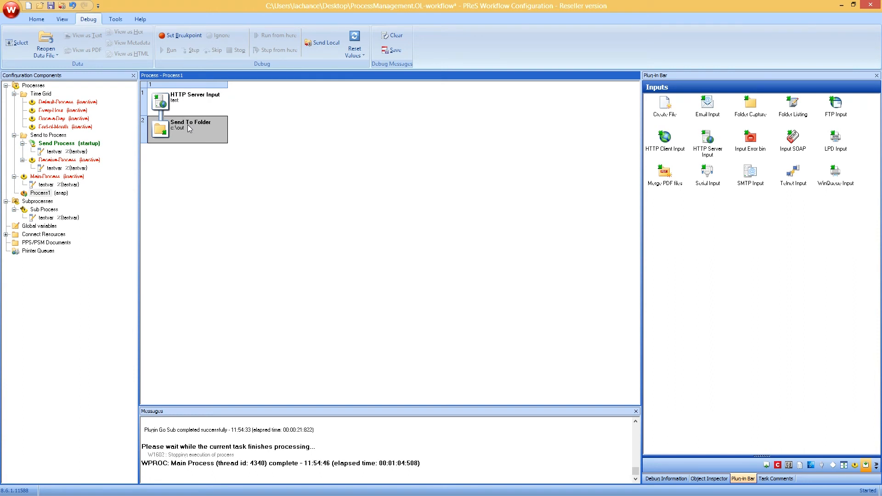
left_click(184, 101)
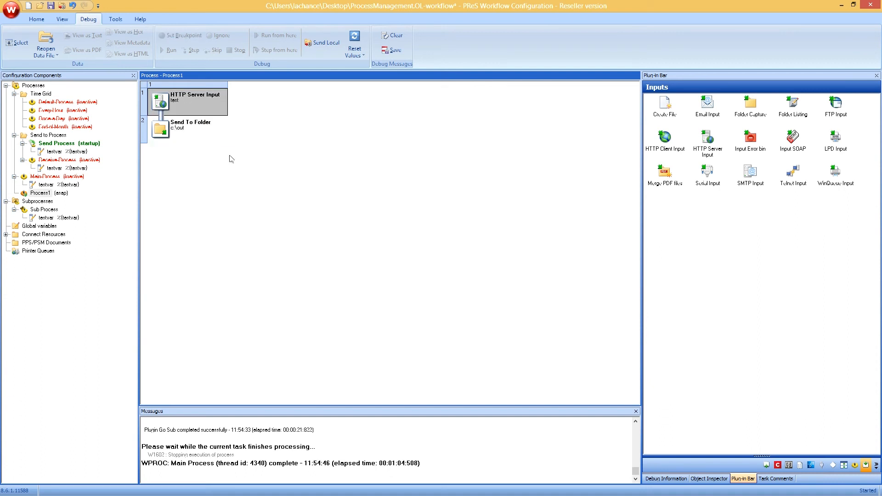
left_click(183, 131)
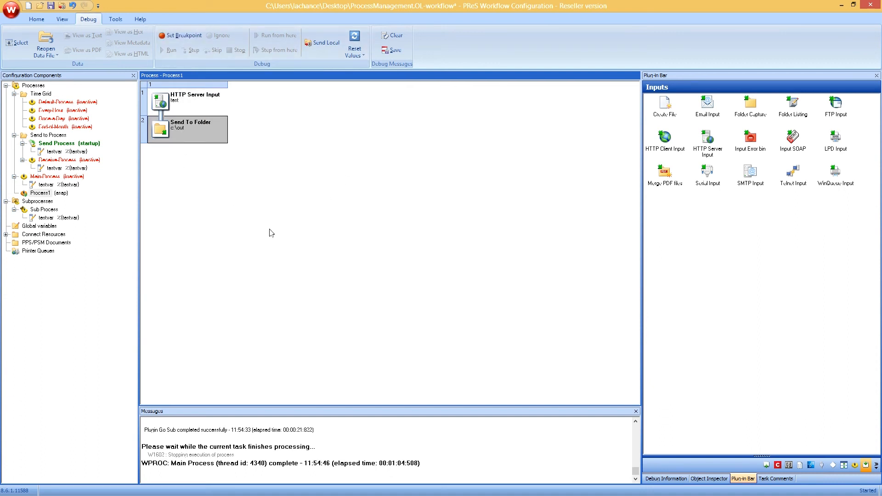